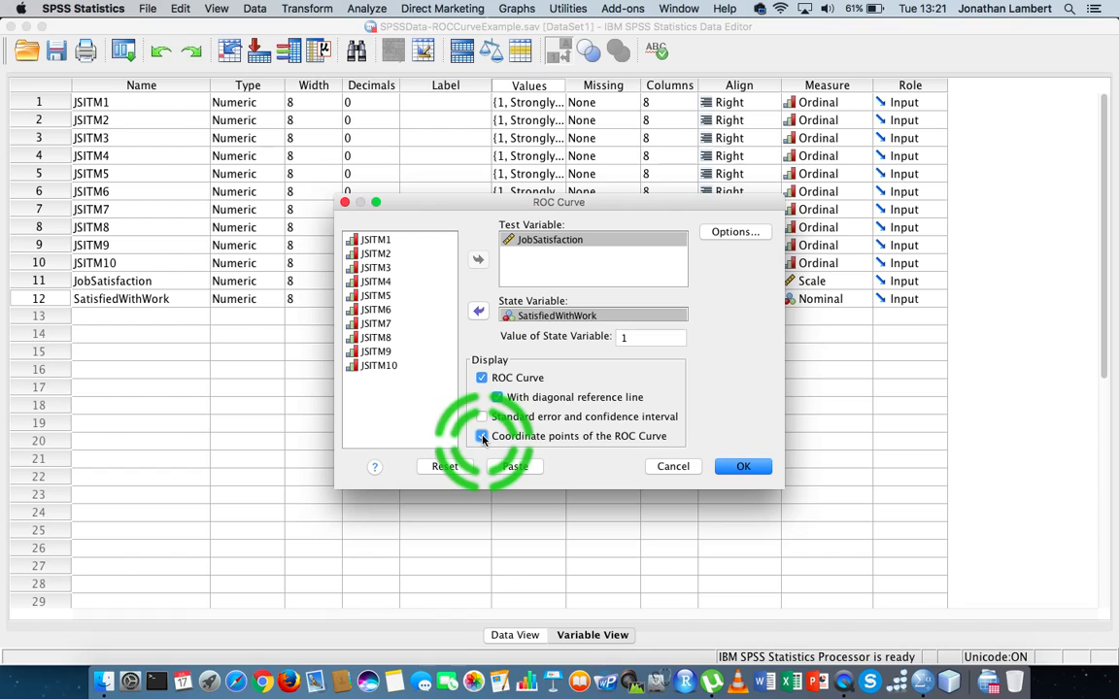
Run the ROC curve analysis of JobSatisfaction against SatisfiedWithWork and review the case processing summary.
click(740, 468)
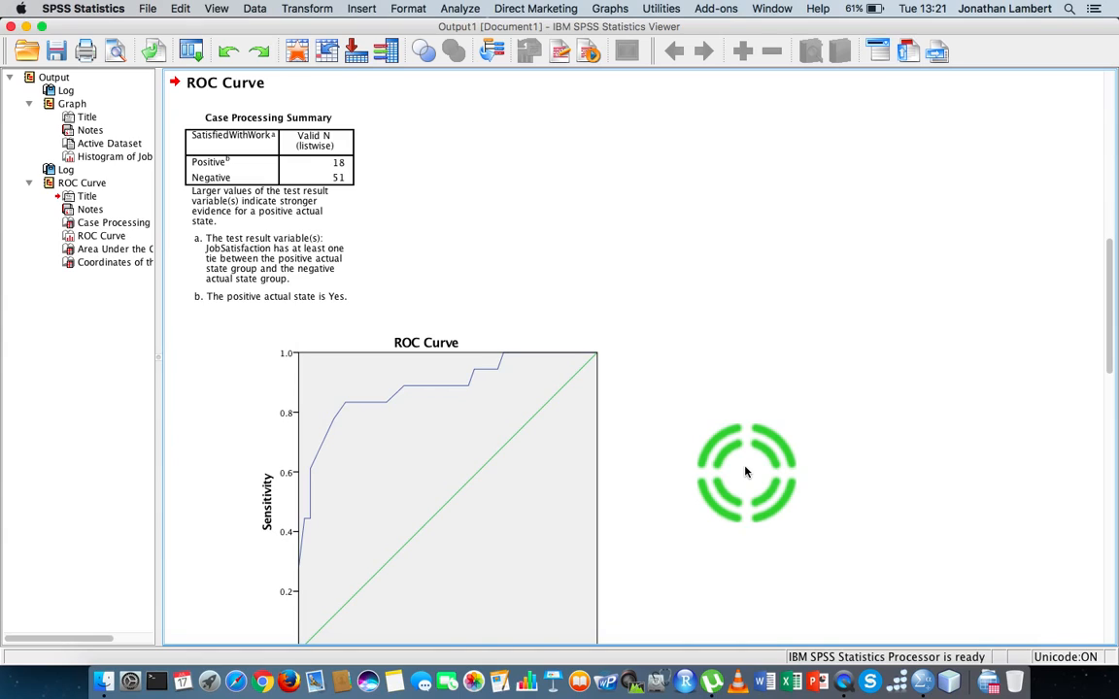
click(406, 188)
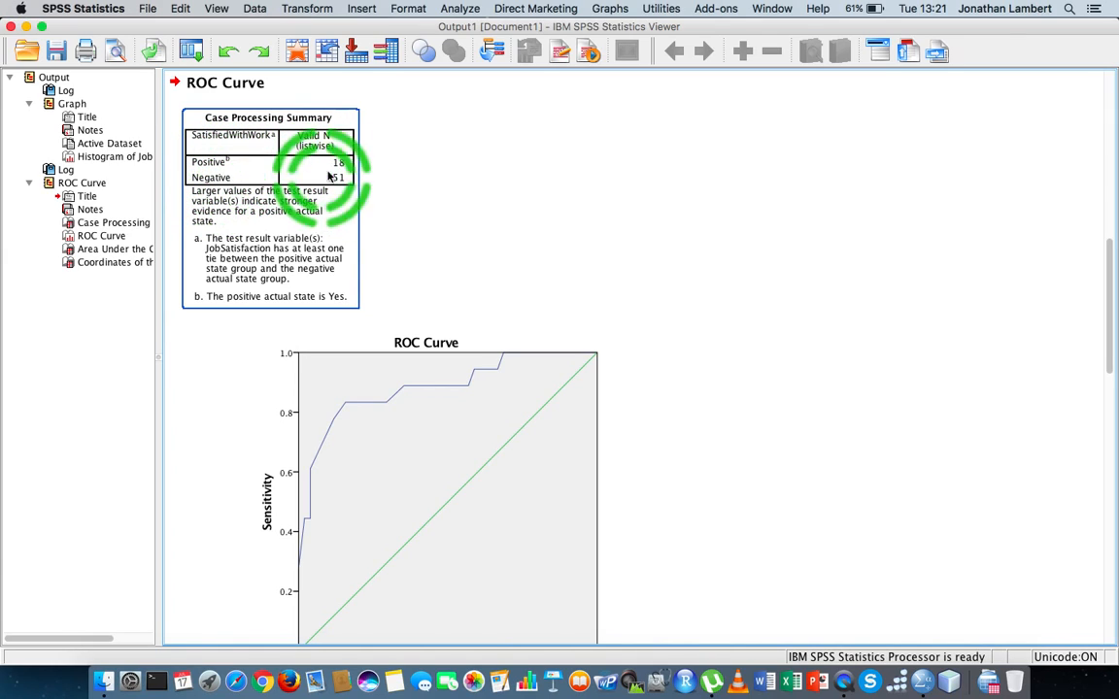
click(430, 196)
scroll(432, 199, down, 5)
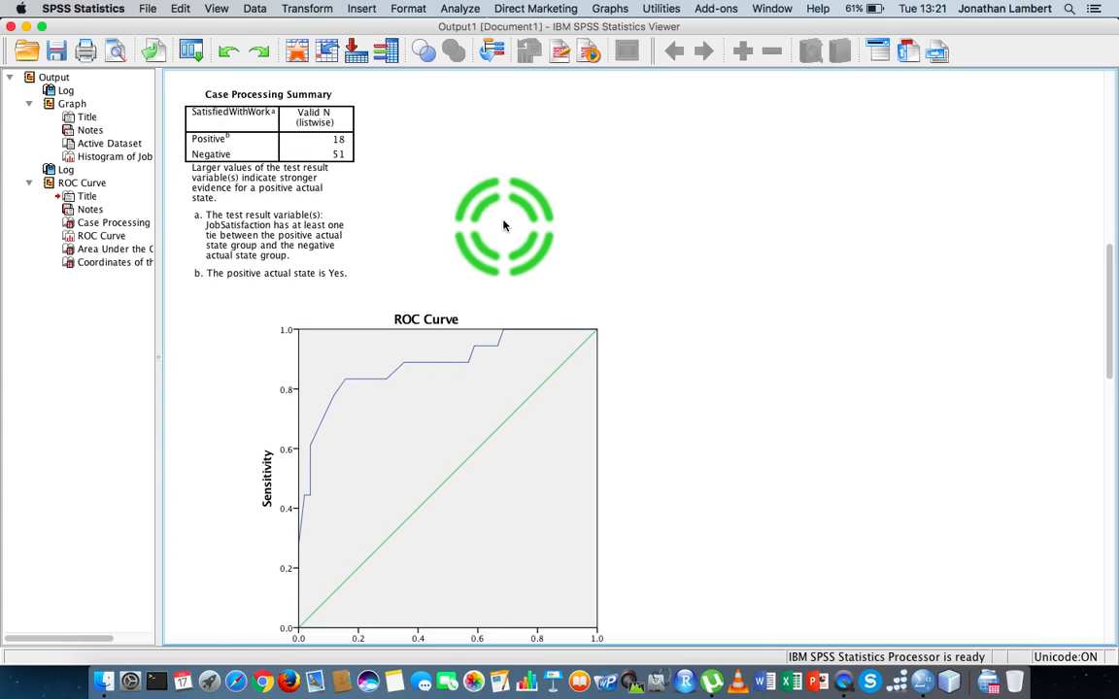
Examine the ROC curve chart, the area under the curve and the curve coordinates table in the output.
click(330, 309)
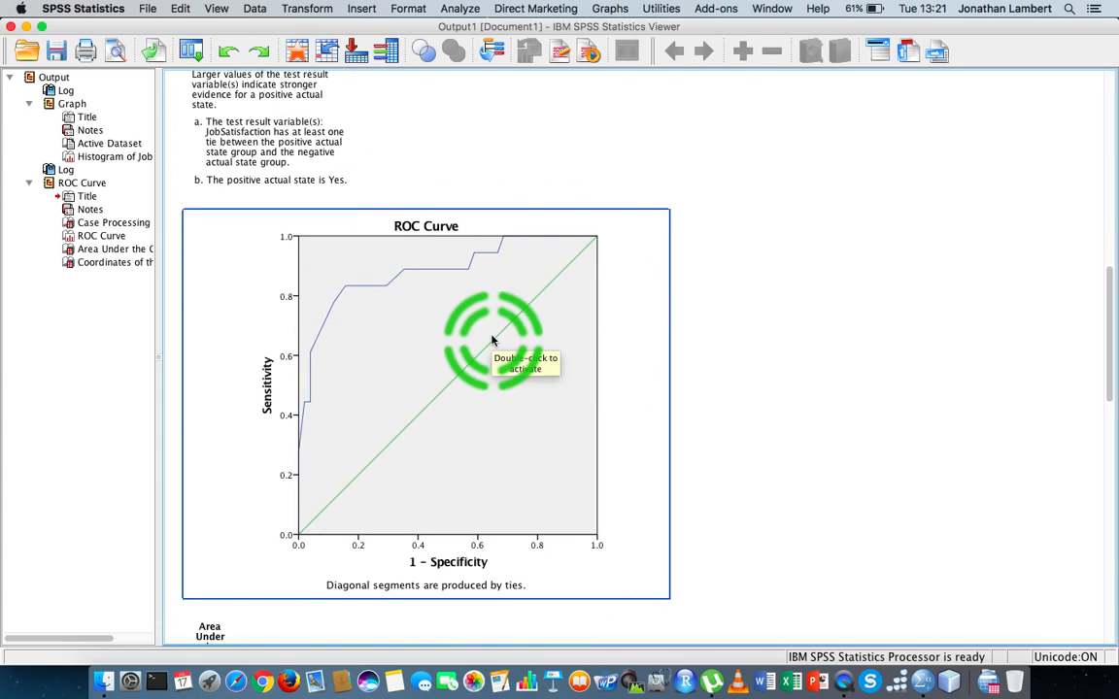
scroll(492, 340, down, 8)
scroll(492, 340, down, 20)
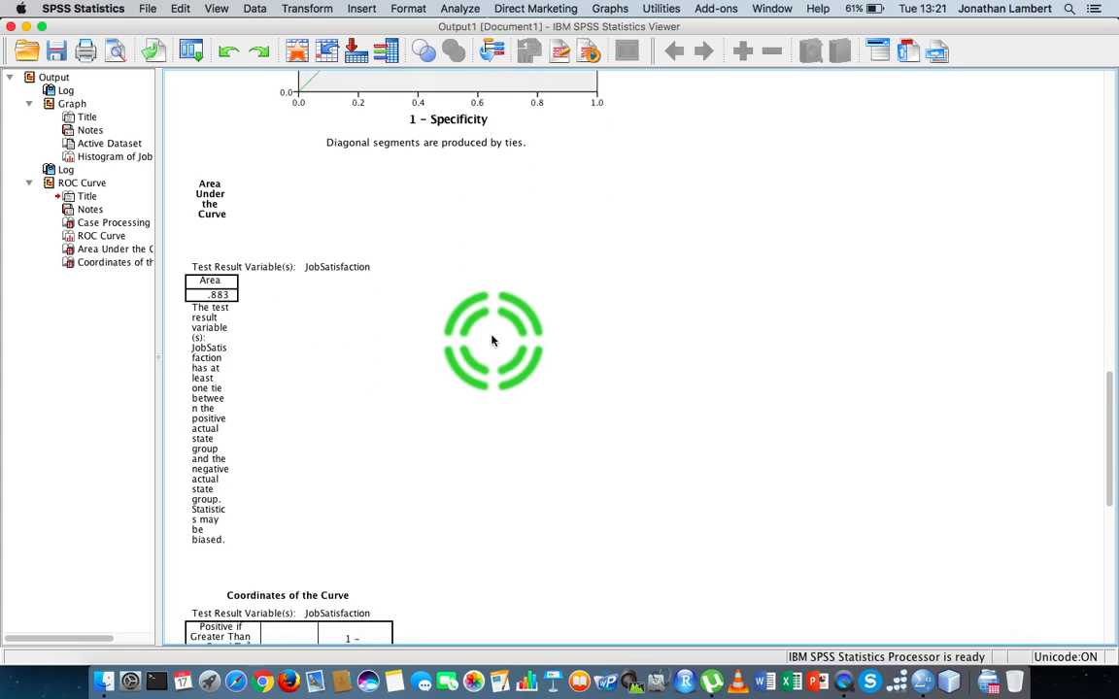
scroll(493, 340, down, 12)
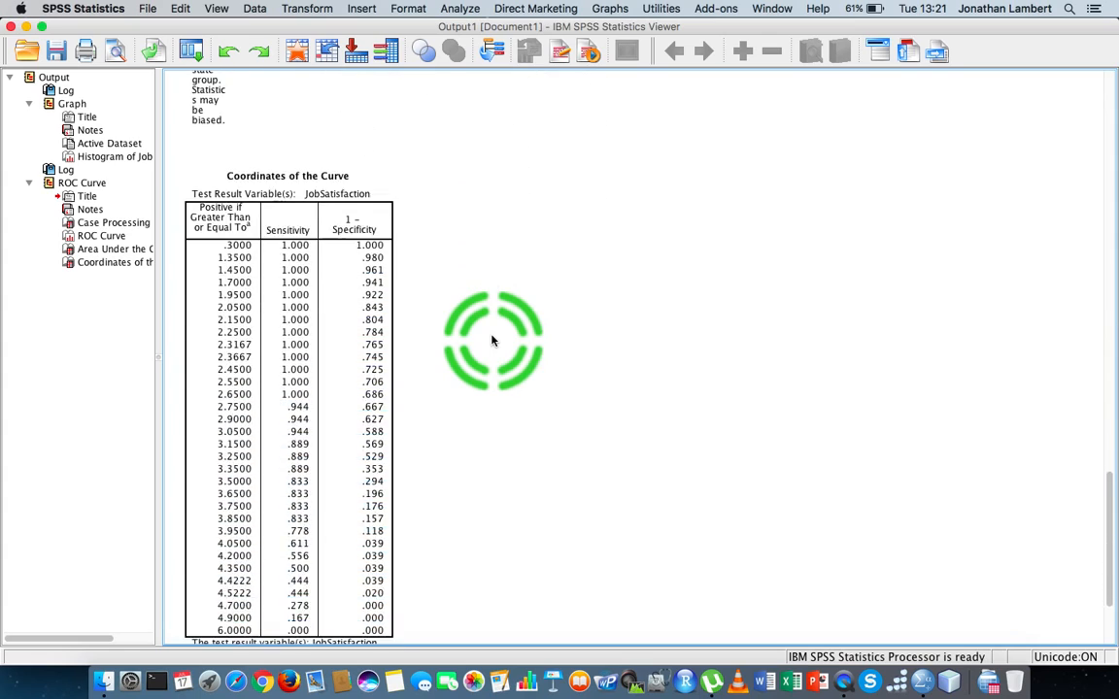
click(320, 250)
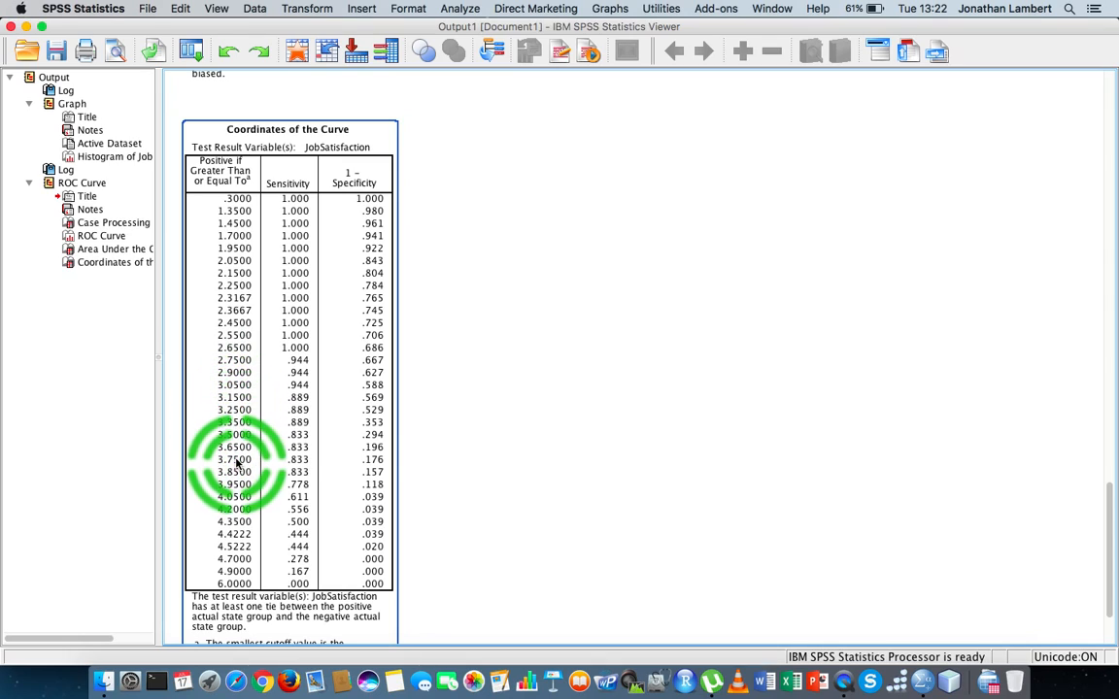
click(499, 386)
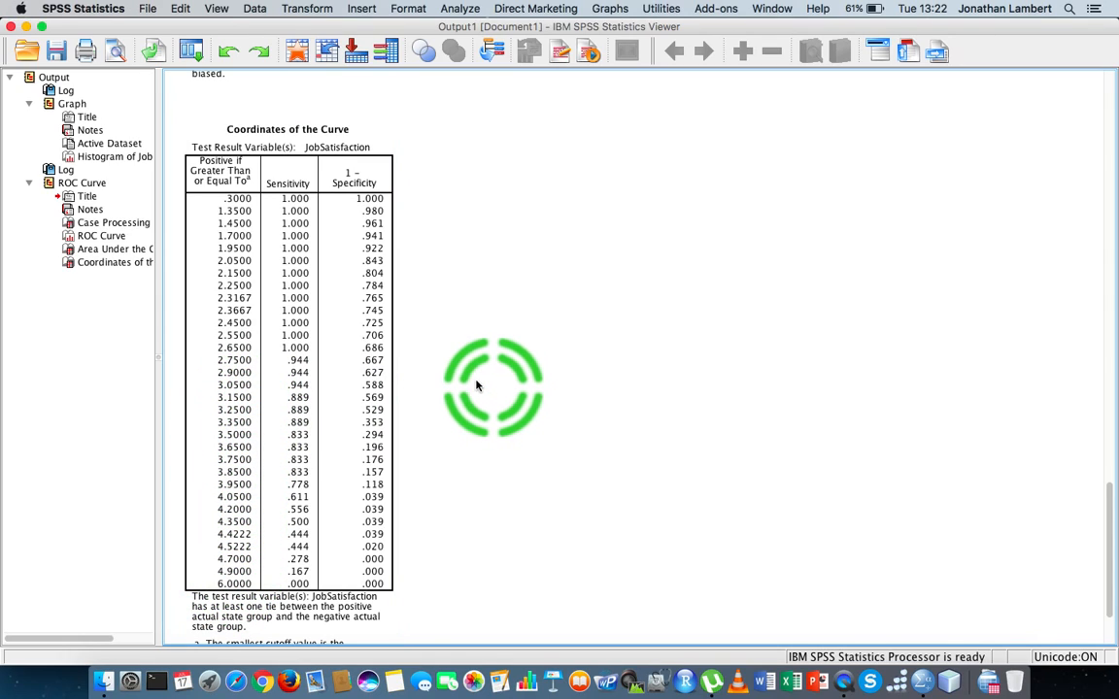
scroll(551, 245, up, 10)
scroll(553, 249, up, 5)
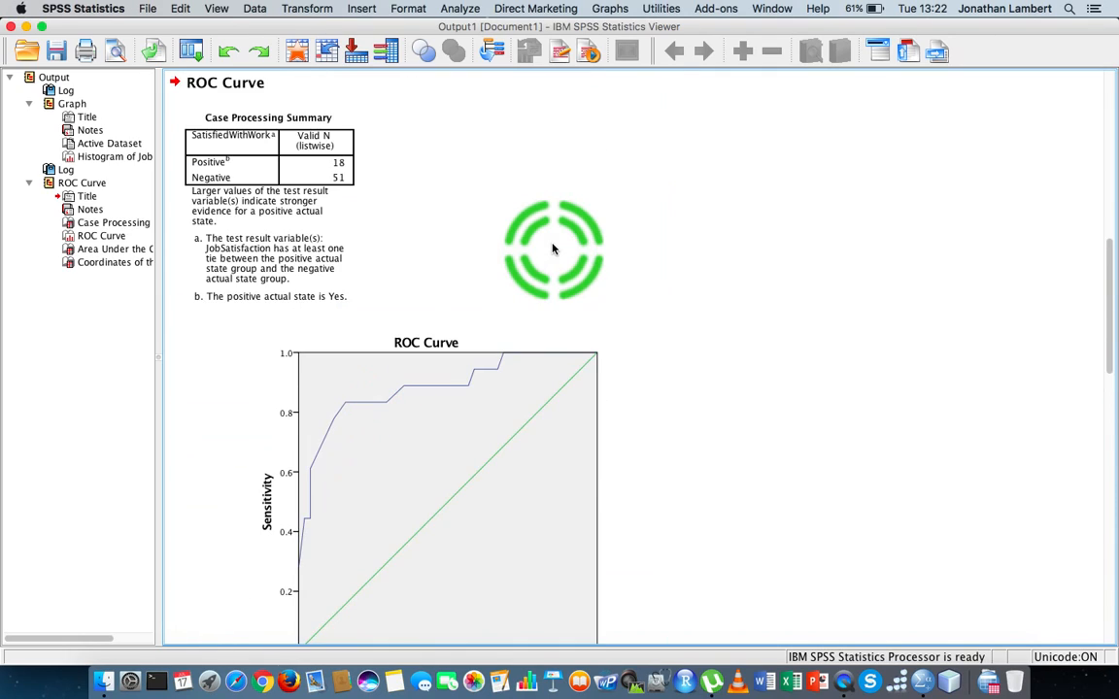
Examine the ROC curve chart in the output and open it in the Chart Editor.
scroll(552, 249, down, 3)
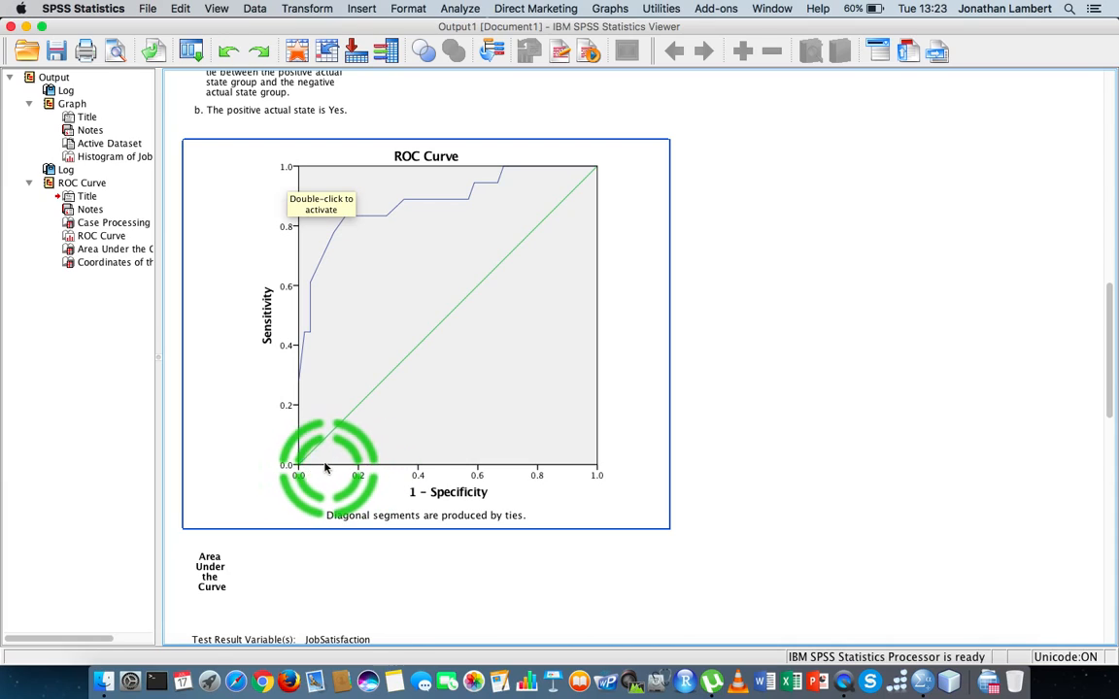
click(802, 368)
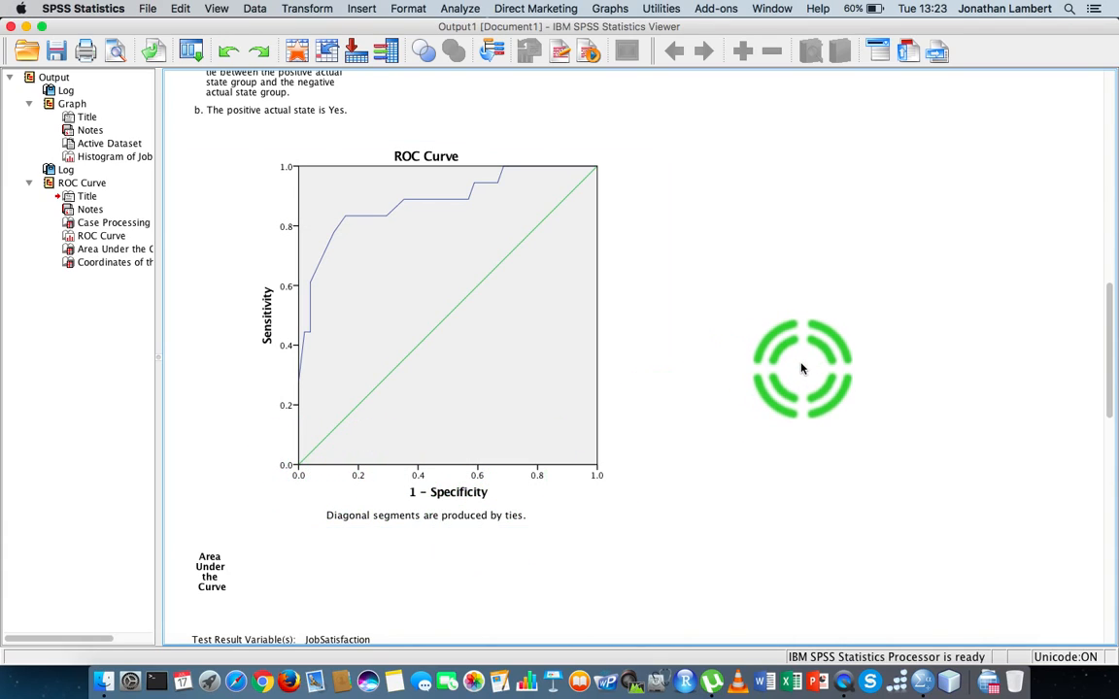
click(532, 375)
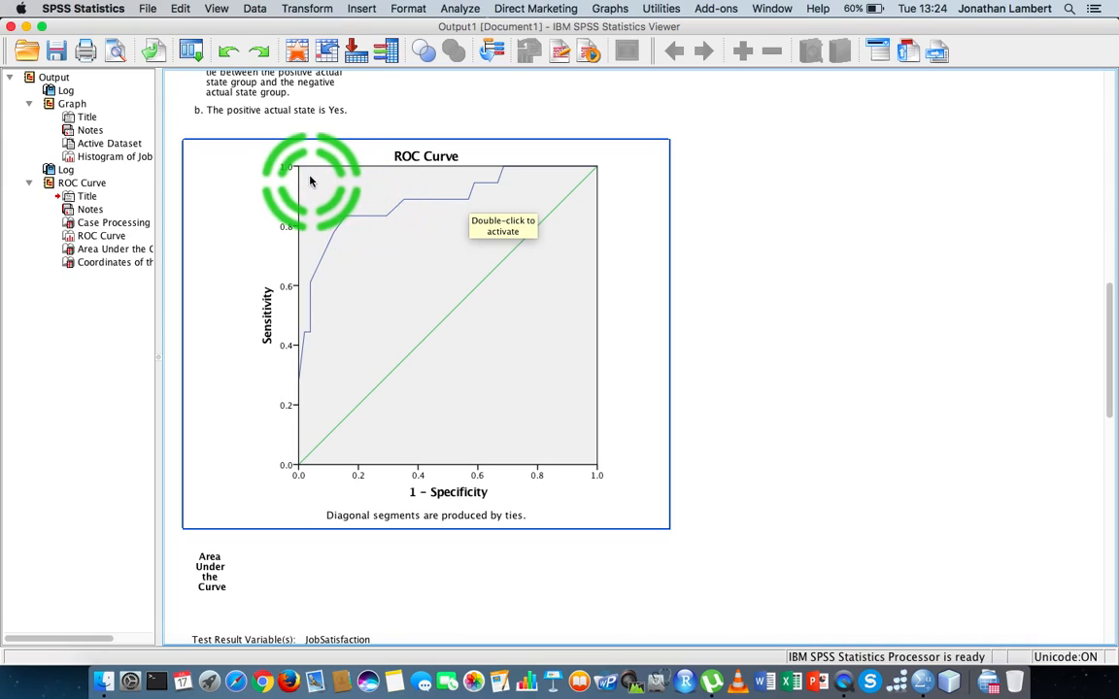
click(346, 223)
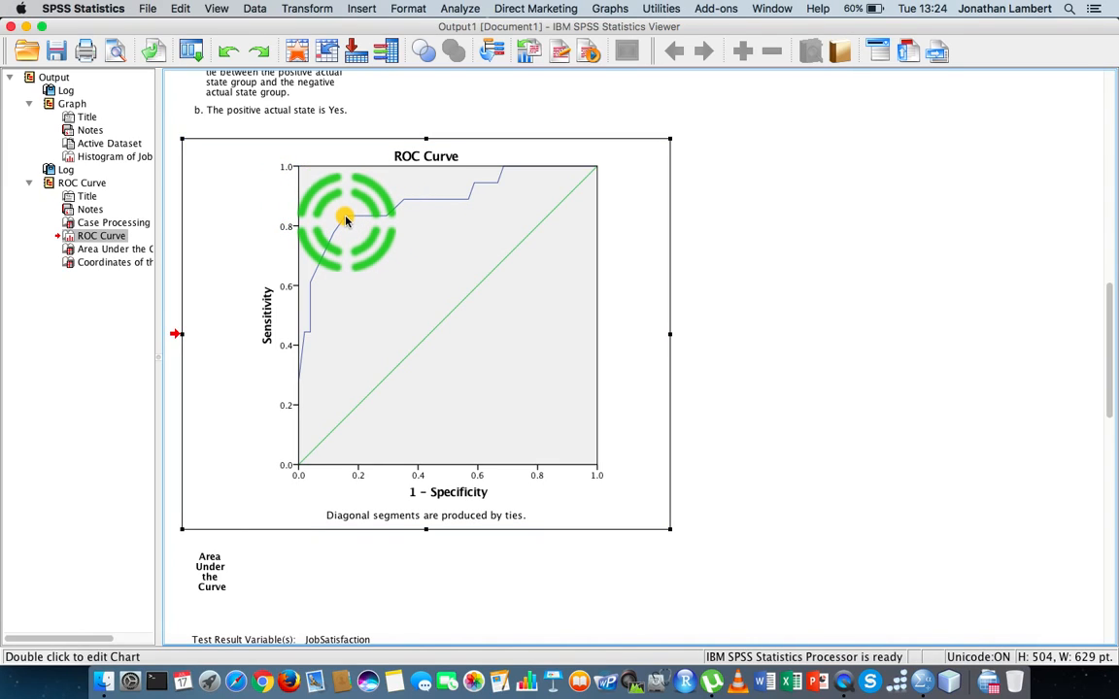
drag(346, 220, 286, 229)
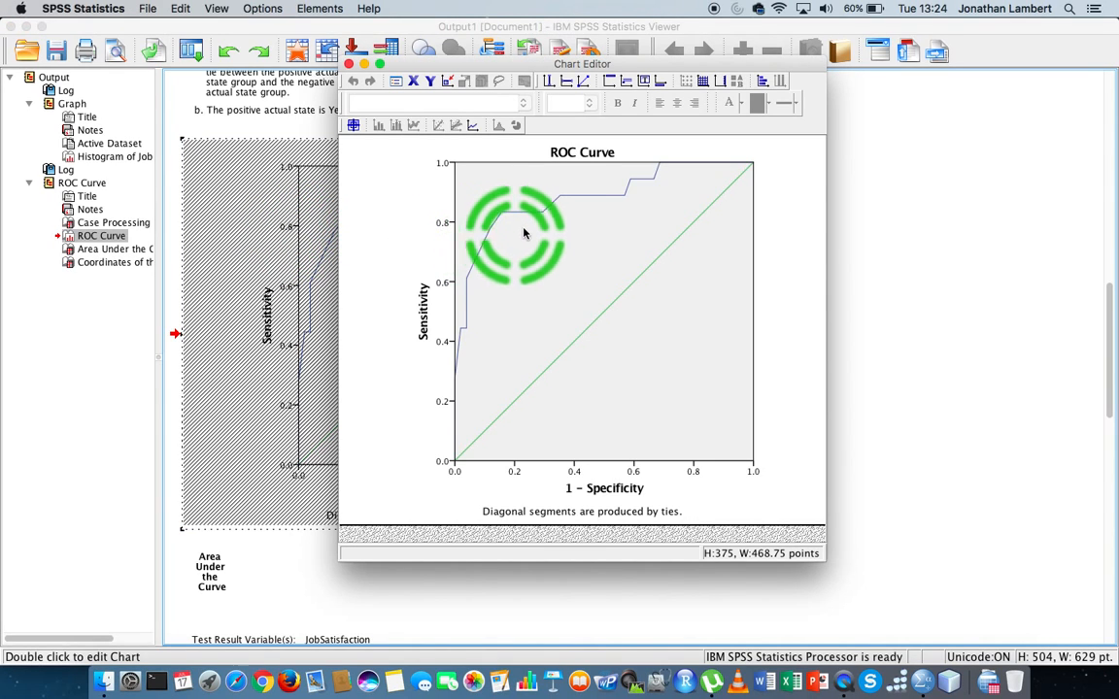
Set the Sensitivity axis's major increment to 0.2 in the chart properties and deselect the axis labels.
click(441, 224)
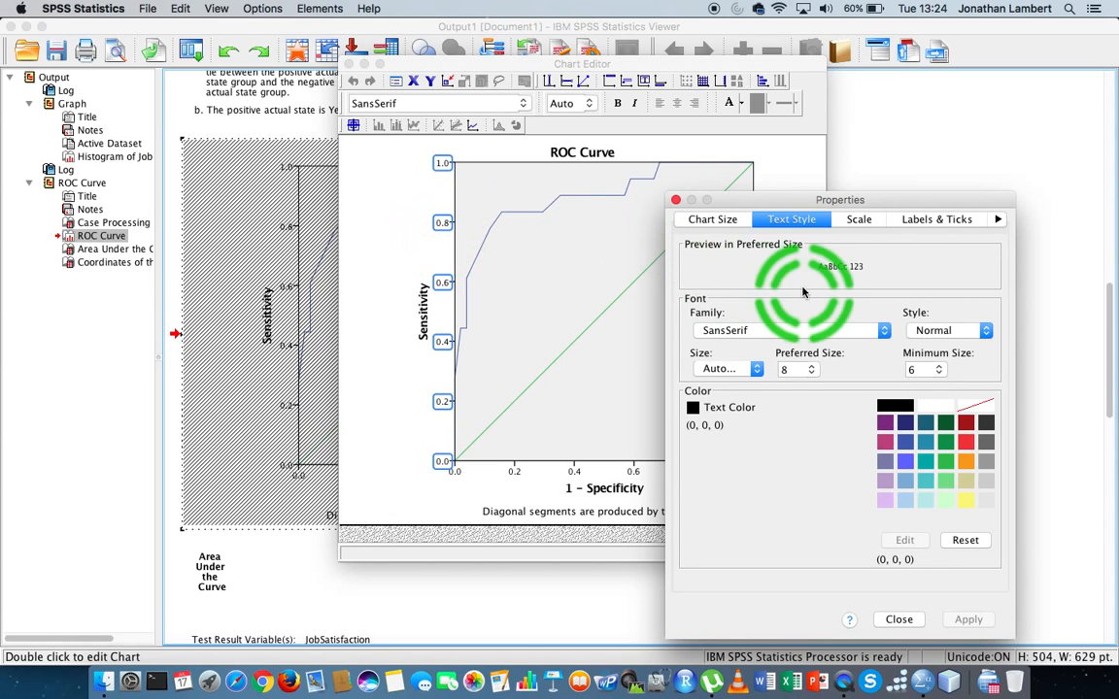
click(861, 221)
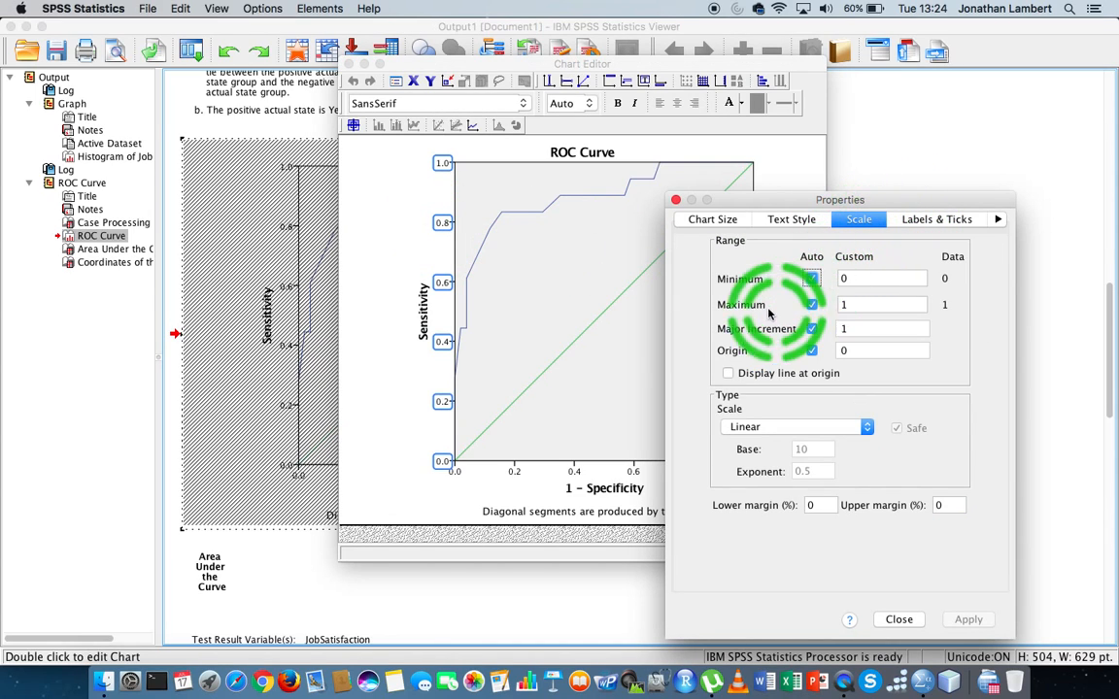
click(847, 329)
key(BackSpace)
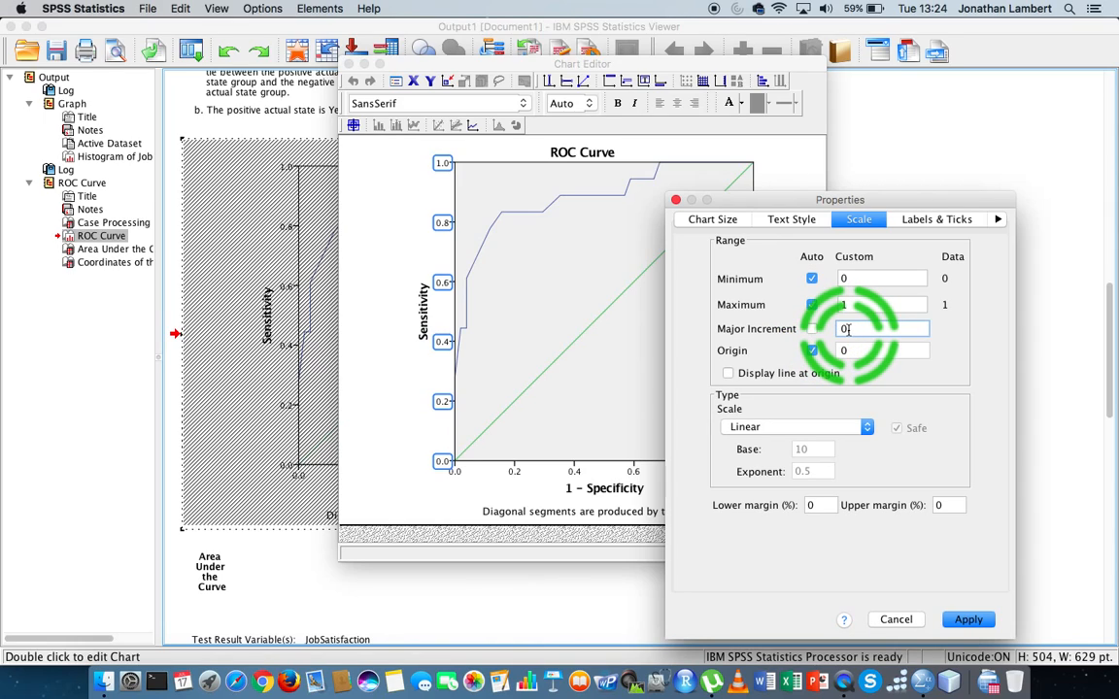
click(965, 620)
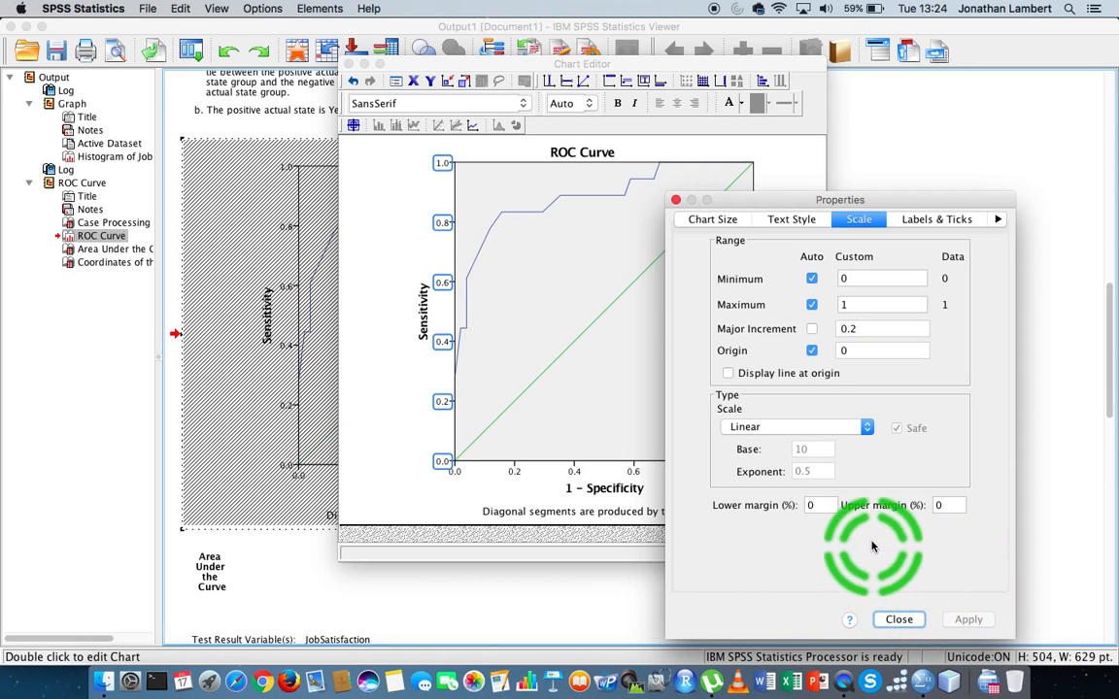
click(899, 620)
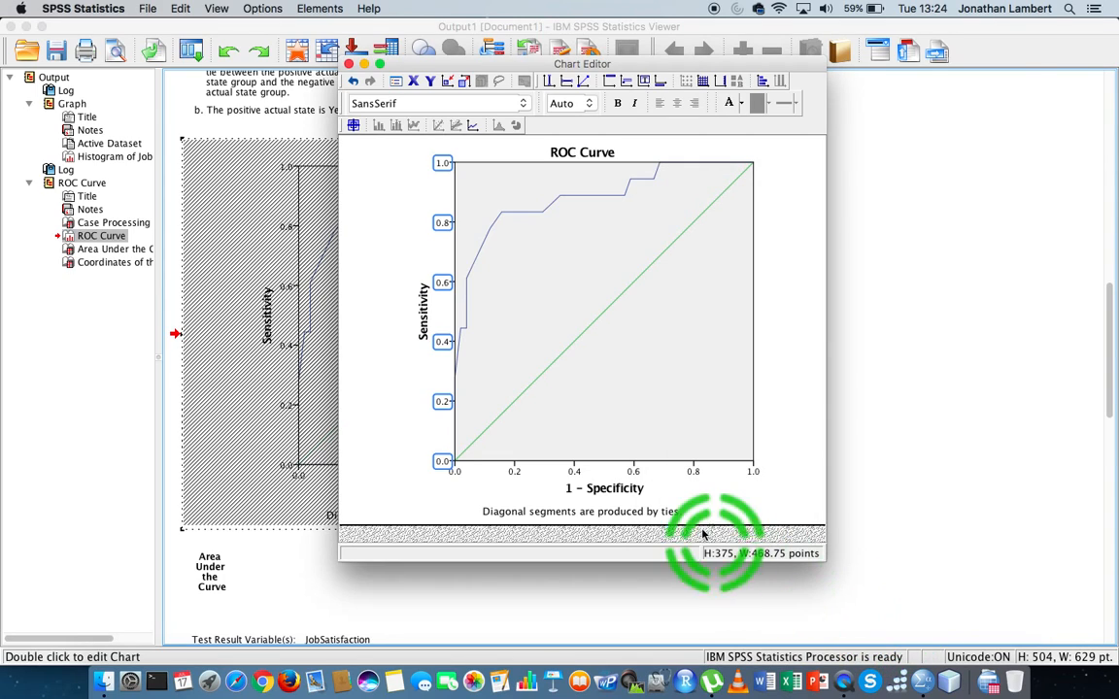
click(397, 363)
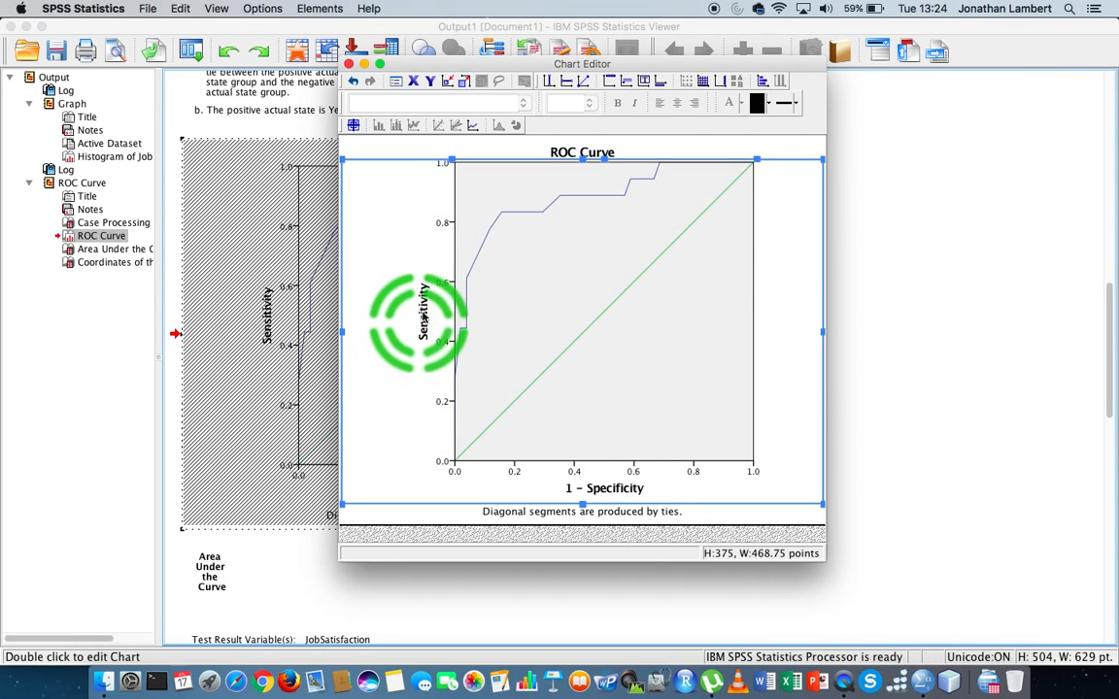
click(412, 245)
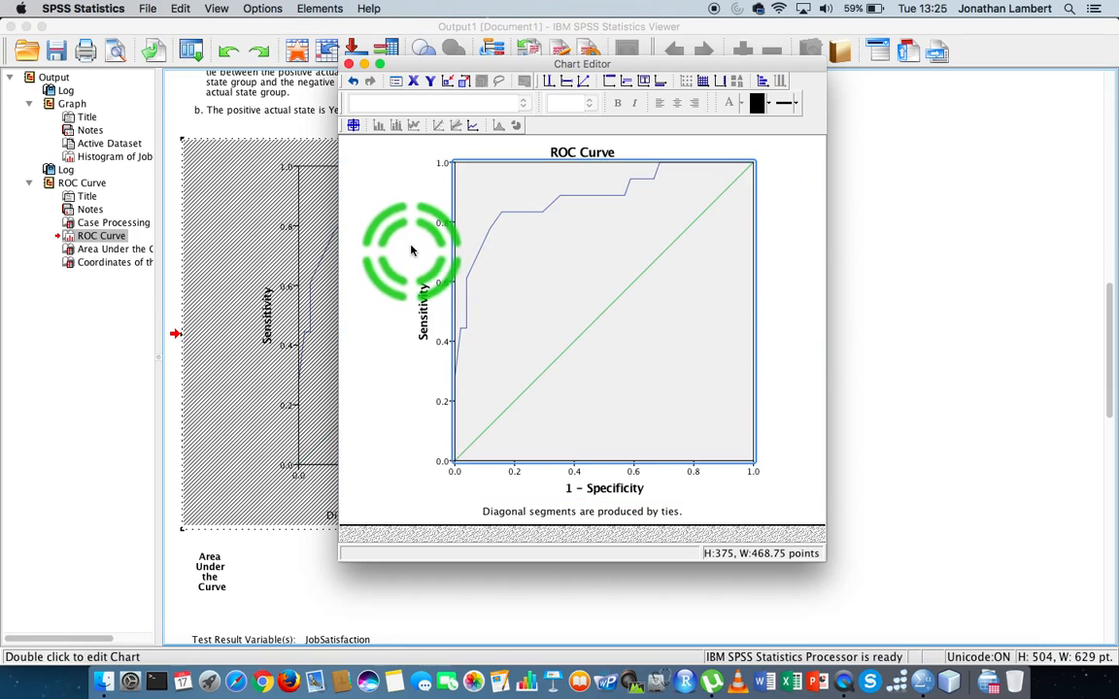
Try to switch the Sensitivity axis's major increment back to automatic.
double_click(441, 225)
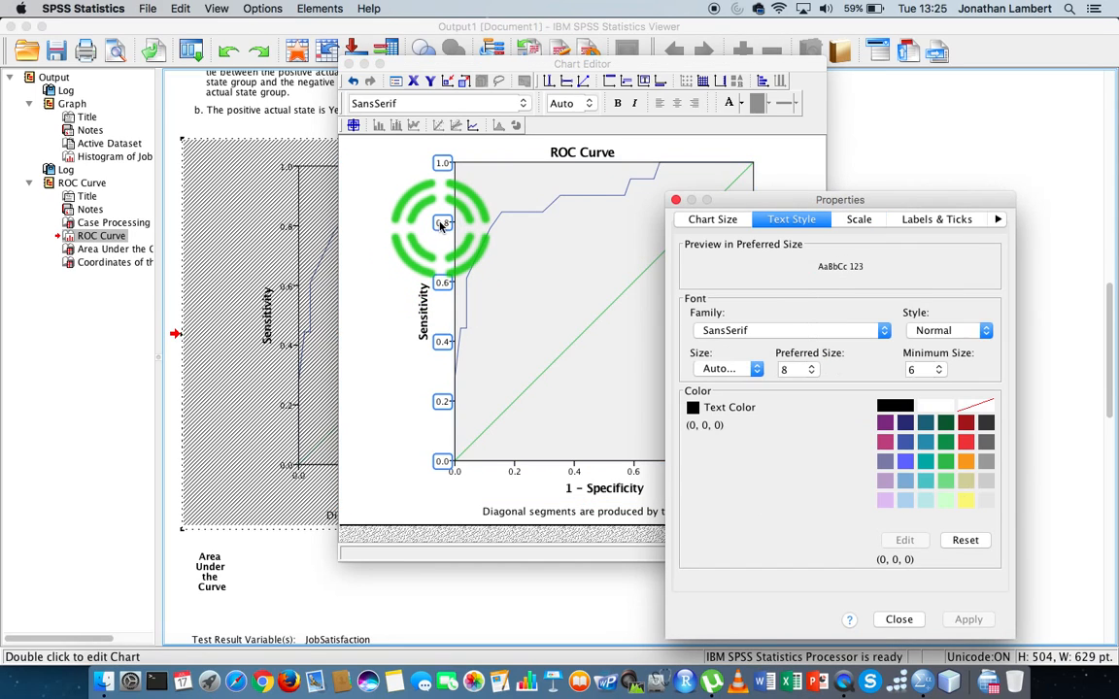
click(877, 217)
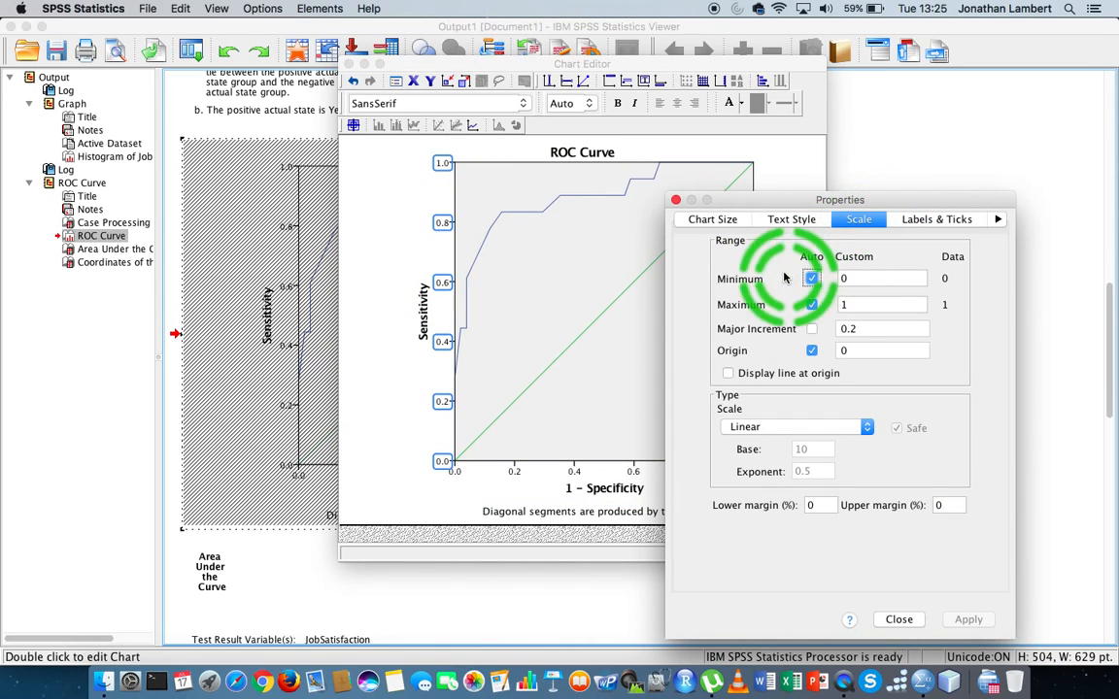
click(811, 330)
click(862, 328)
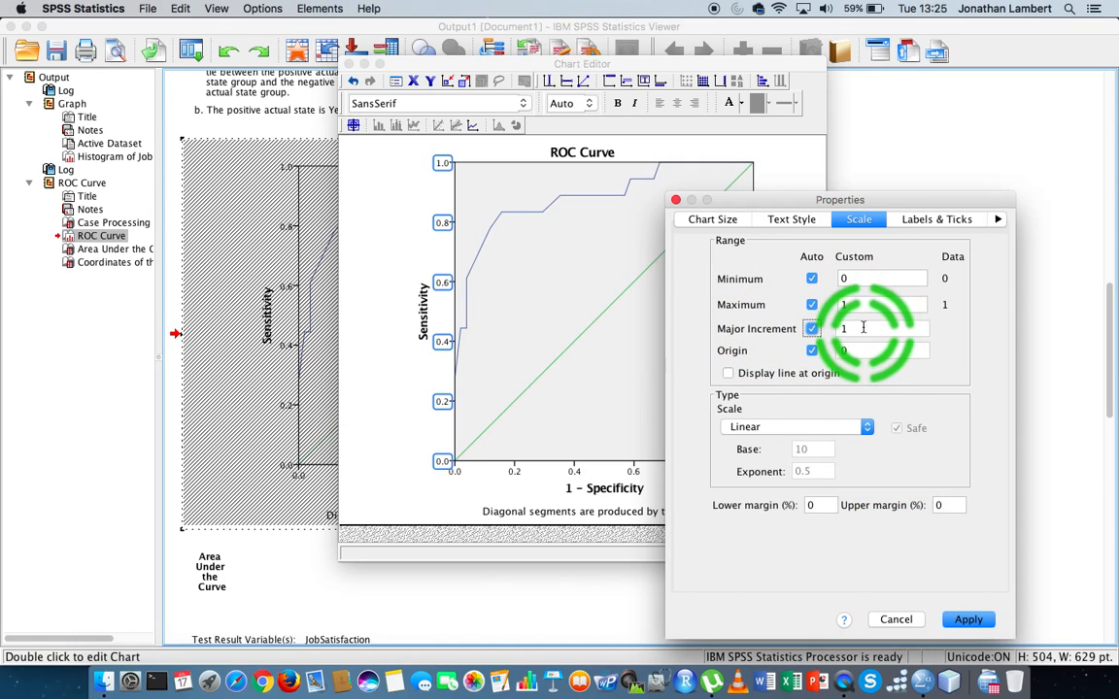
click(958, 620)
click(812, 331)
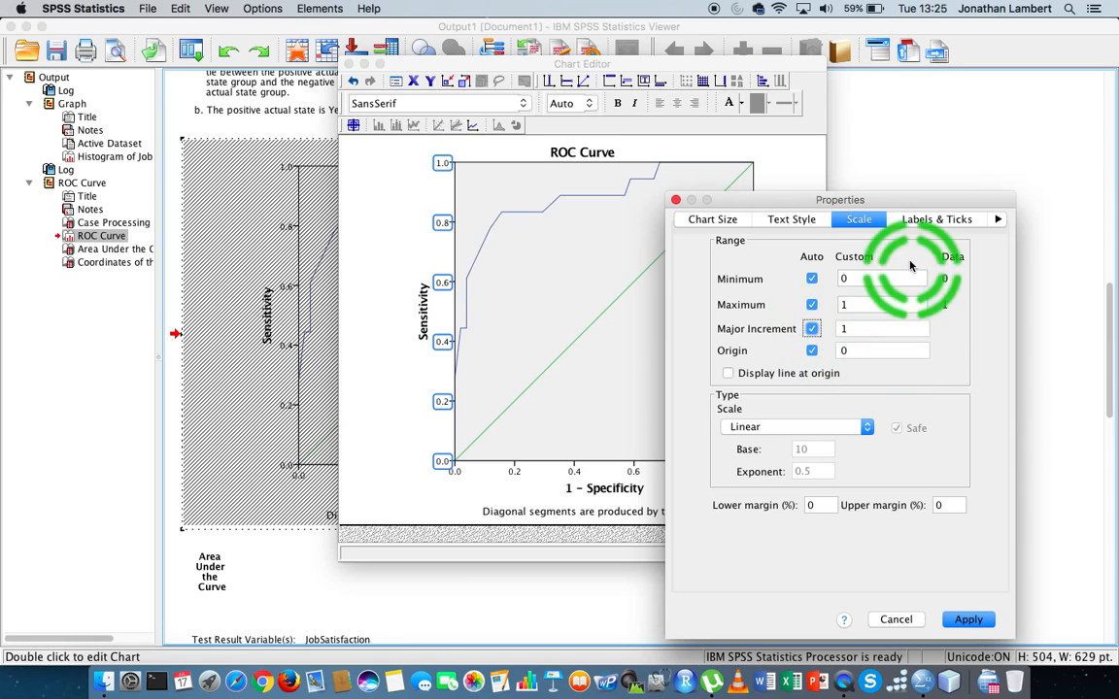
click(674, 200)
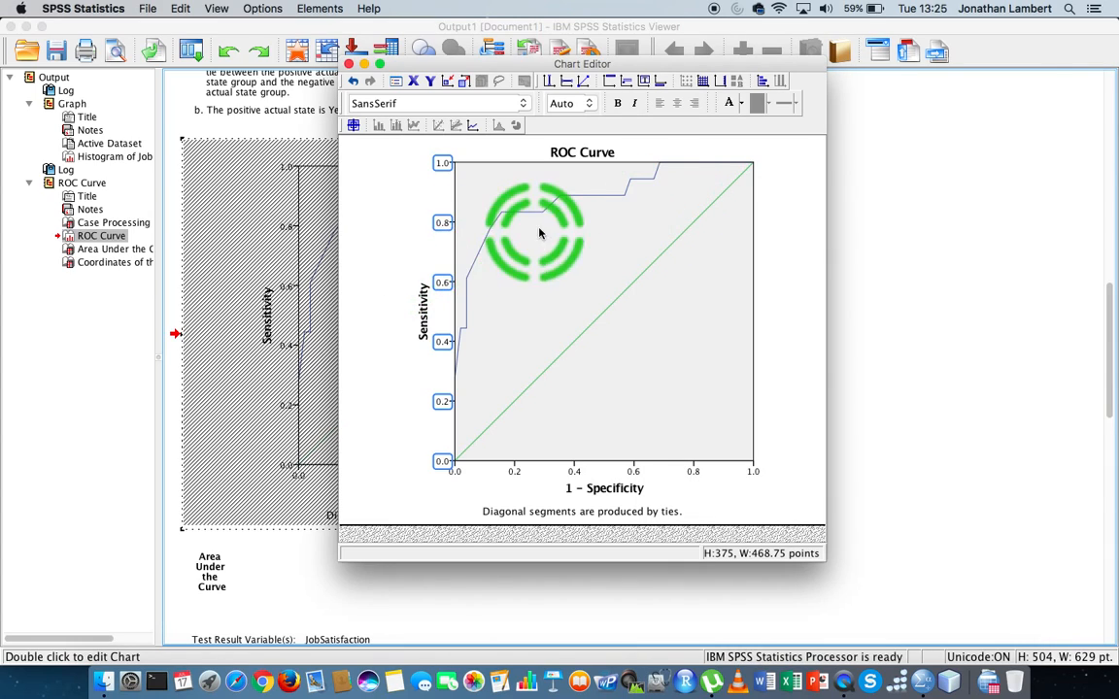
click(410, 243)
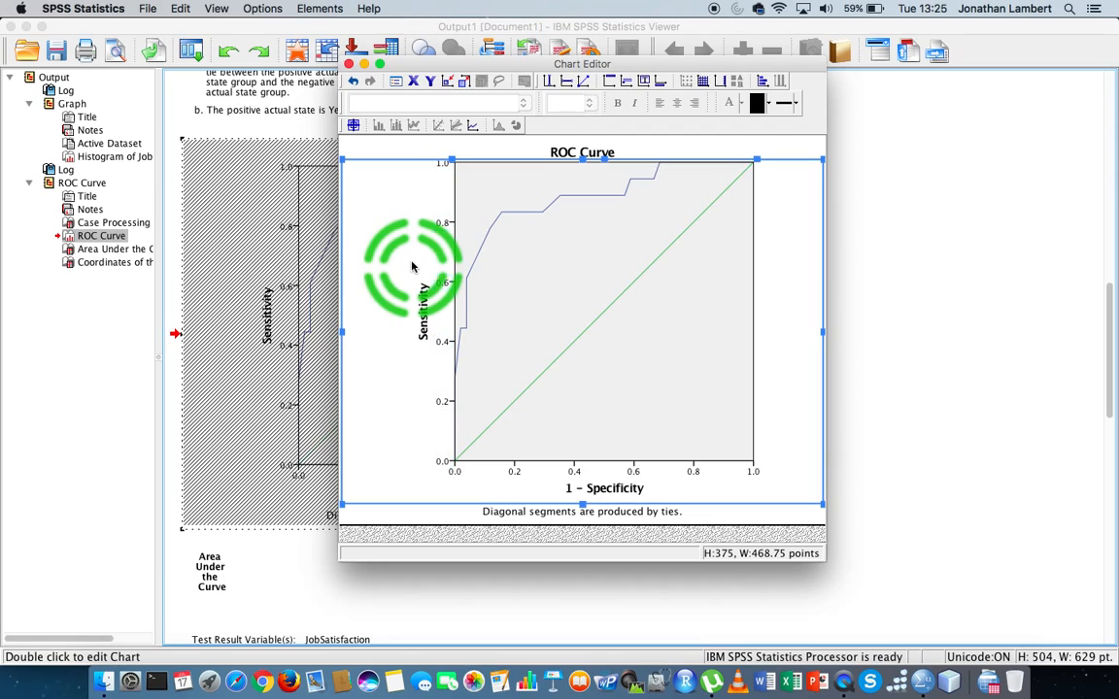
Read the ROC curve's sensitivity and 1 - Specificity against the chart axes and close the Chart Editor.
click(434, 149)
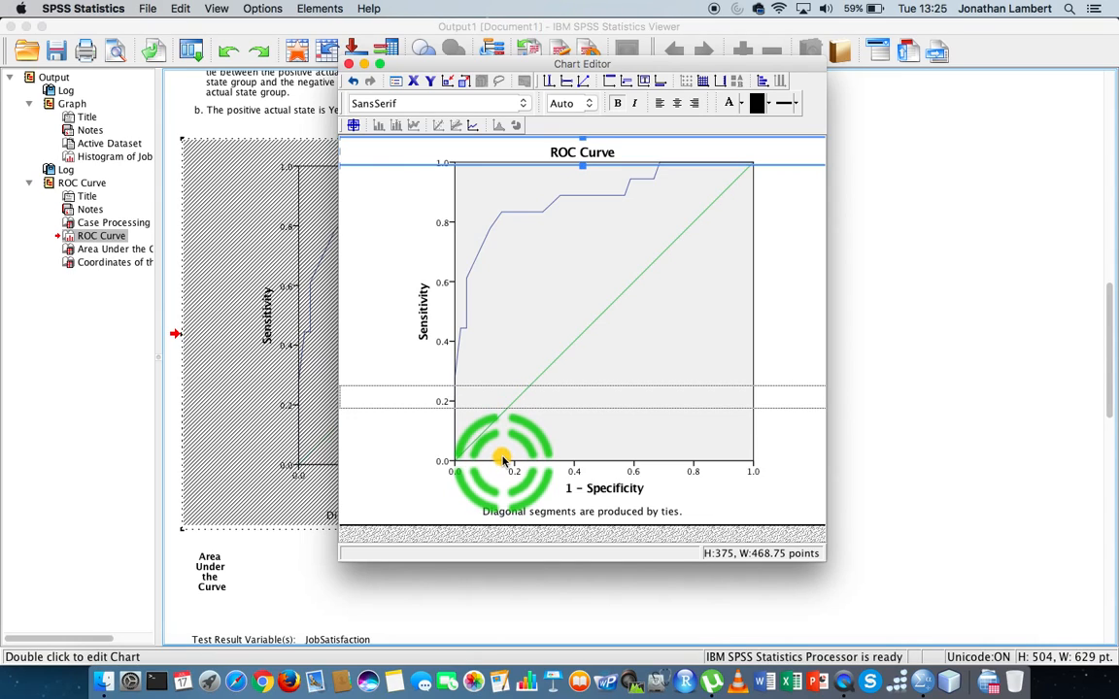
click(452, 214)
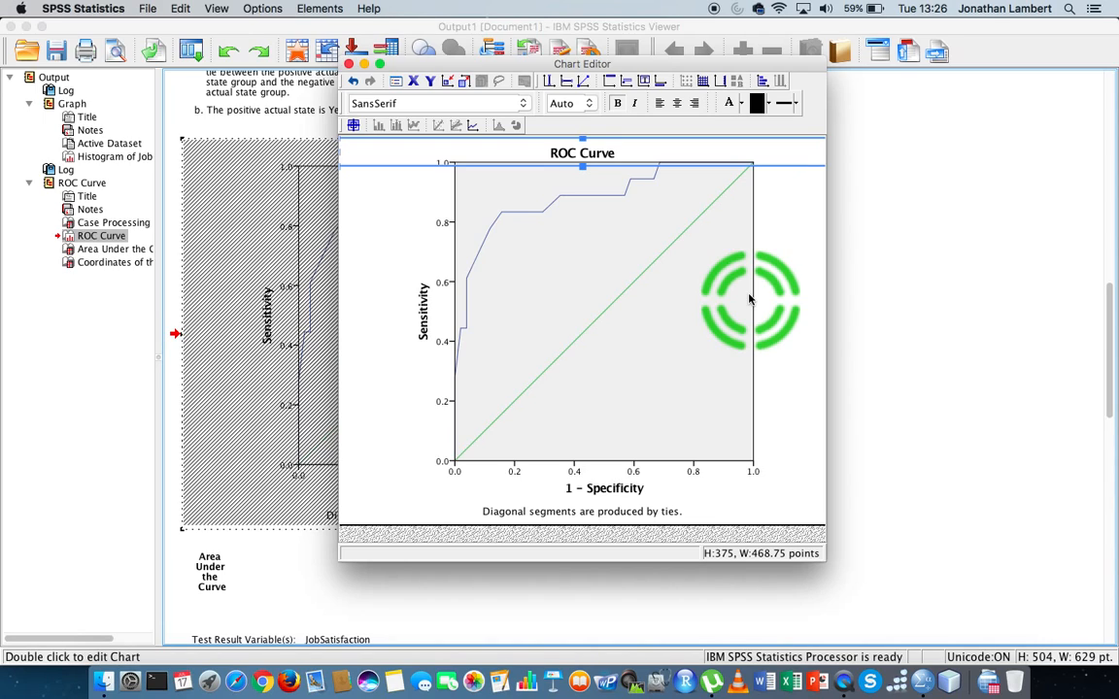
click(349, 64)
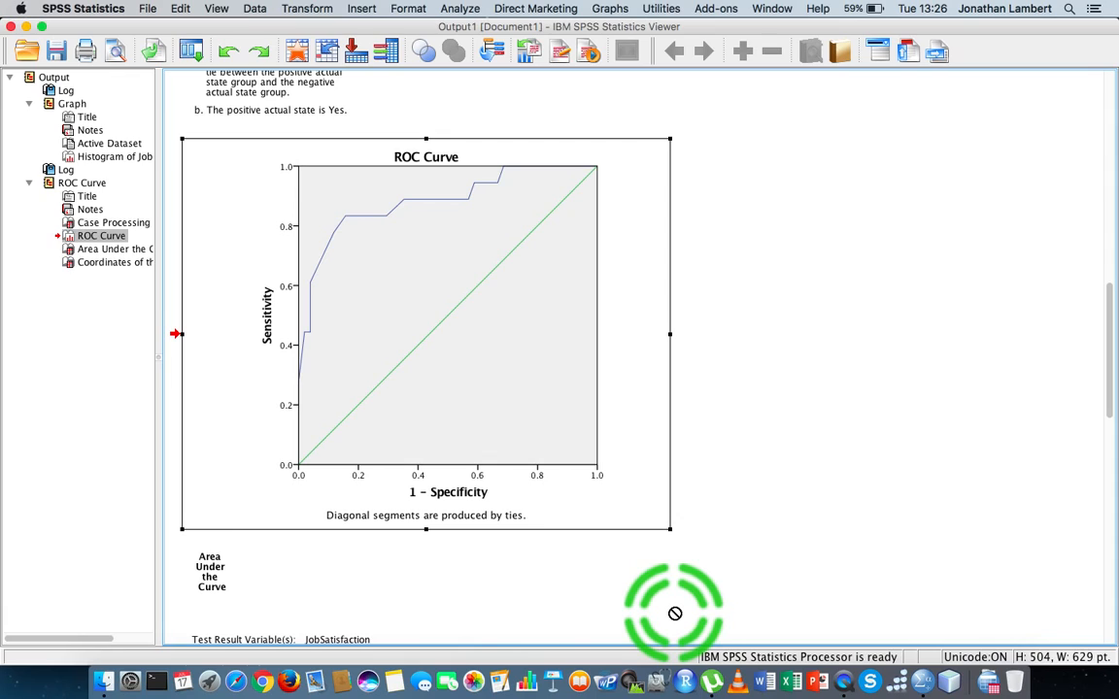
Examine the Coordinates of the Curve table for a JobSatisfaction cutoff with its sensitivity and 1 - Specificity.
scroll(670, 613, down, 5)
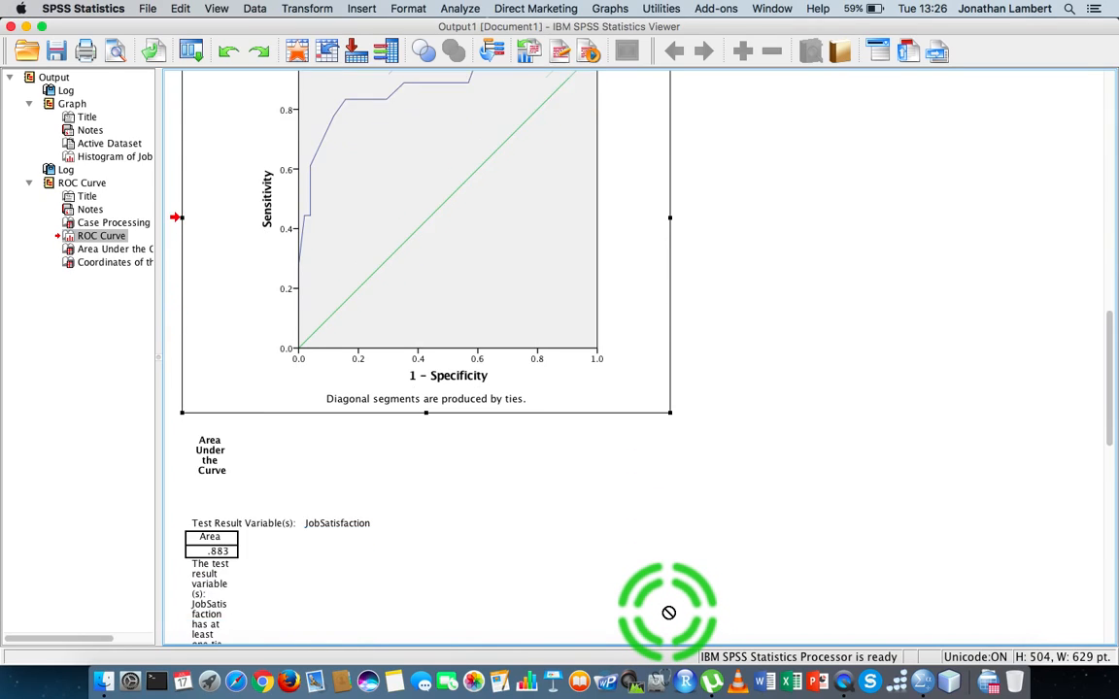
scroll(668, 613, down, 20)
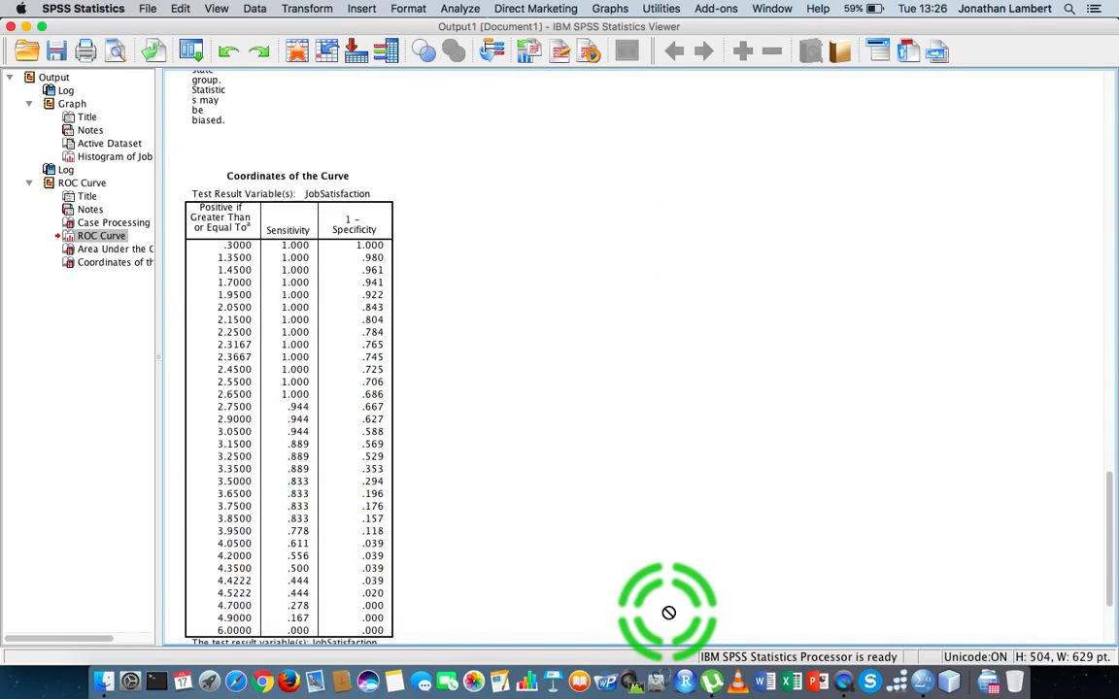
click(354, 325)
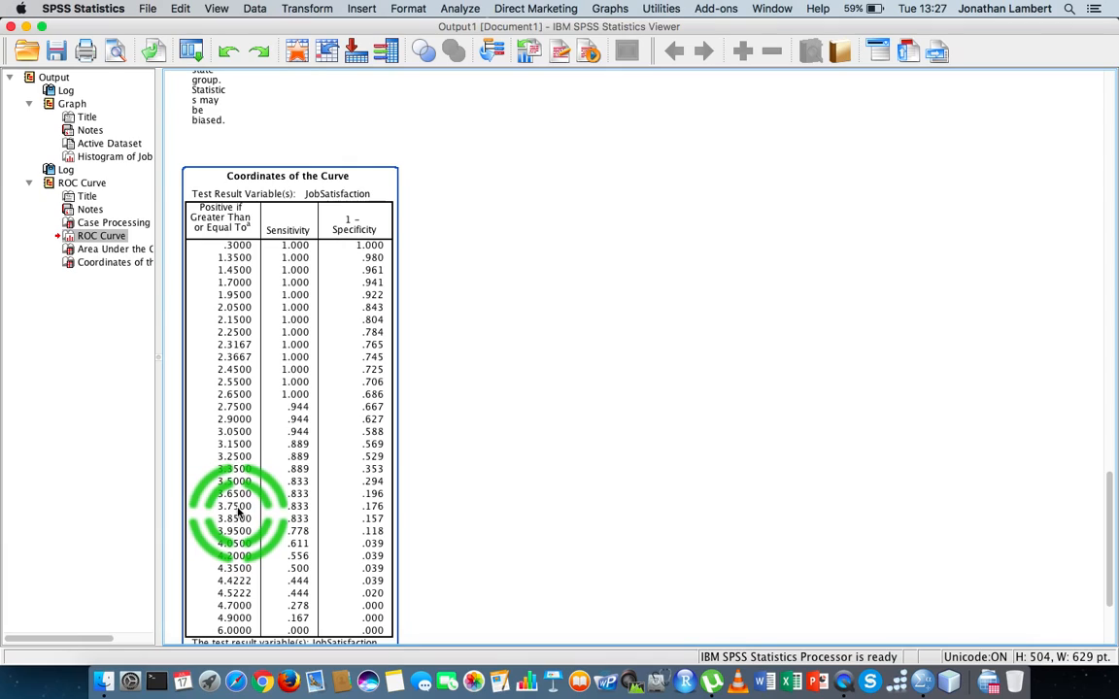
click(518, 455)
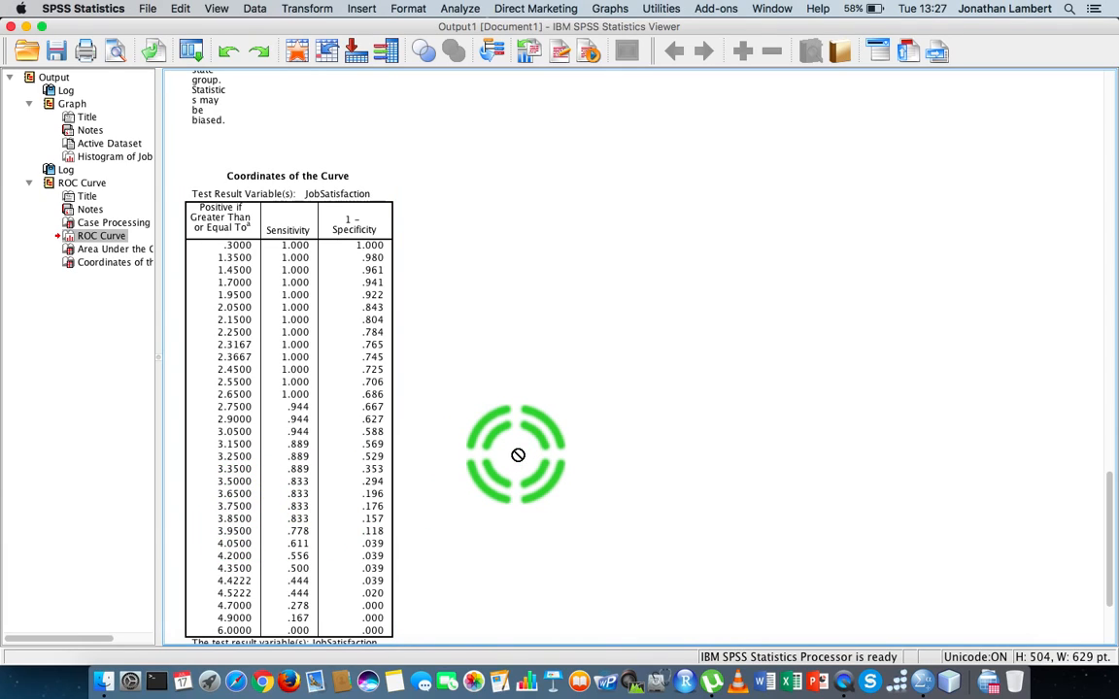
scroll(518, 455, up, 10)
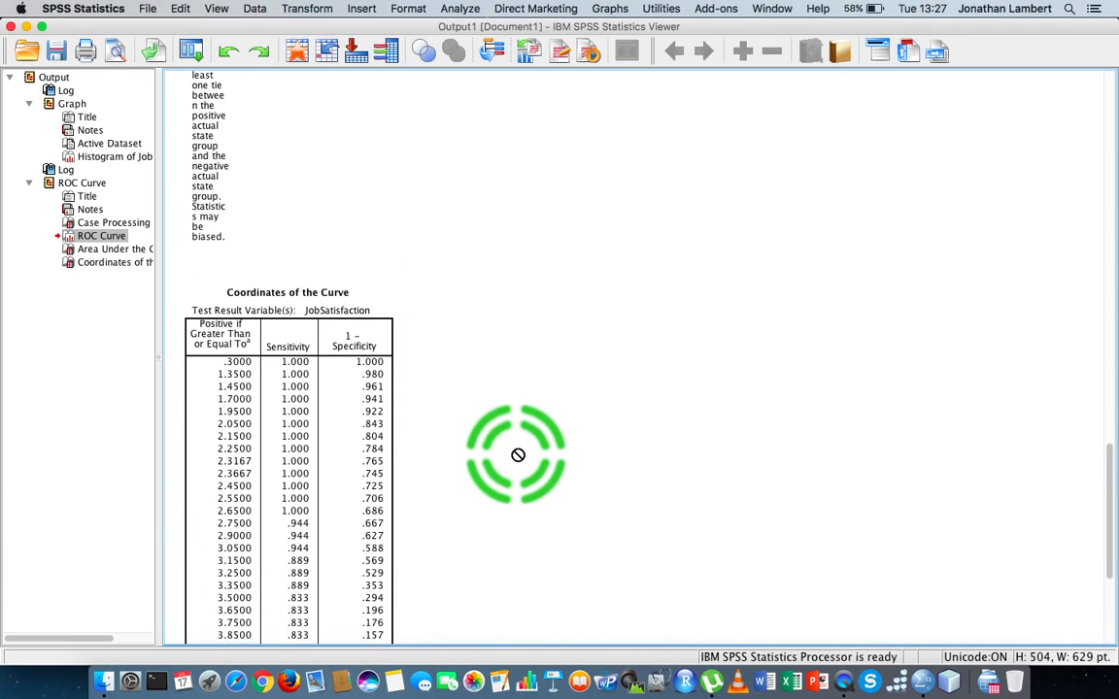
Review the ROC curve chart and switch to the SPSSData-ROCCurveExample.sav case data to inspect the JobSatisfaction column.
scroll(518, 454, up, 5)
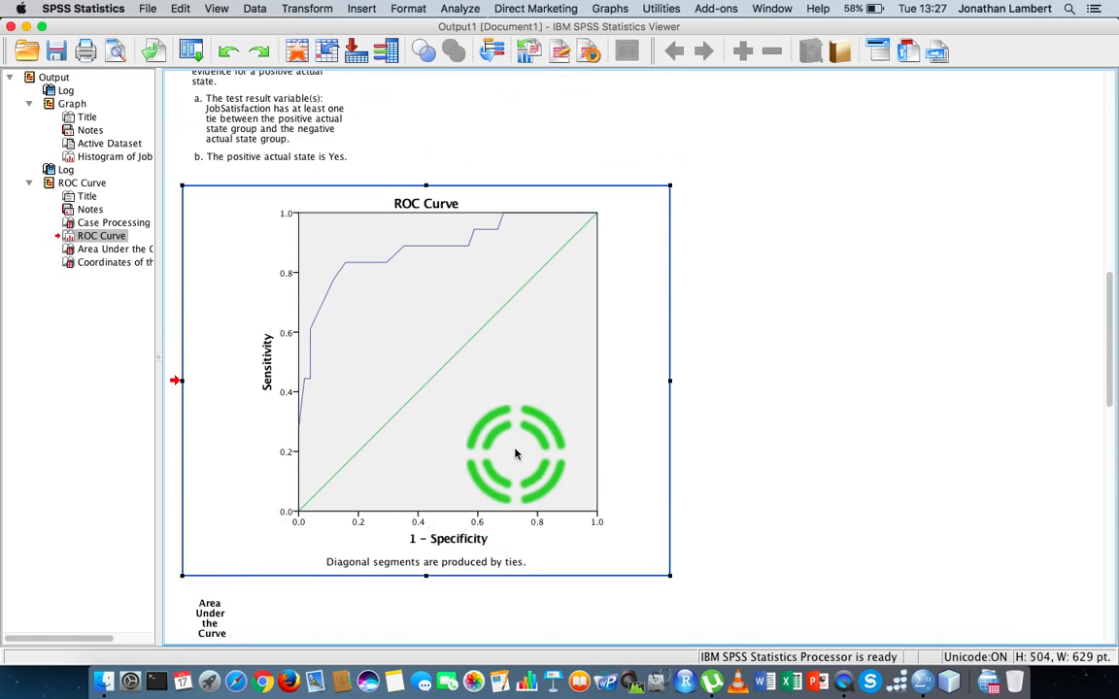
scroll(516, 453, up, 3)
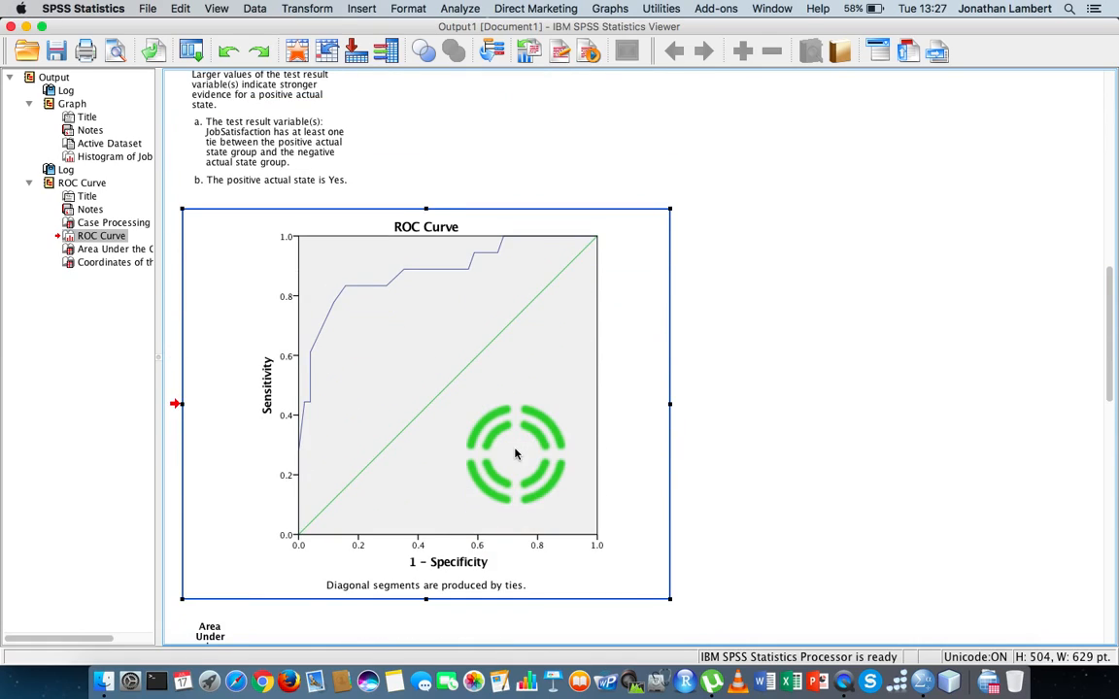
right_click(924, 684)
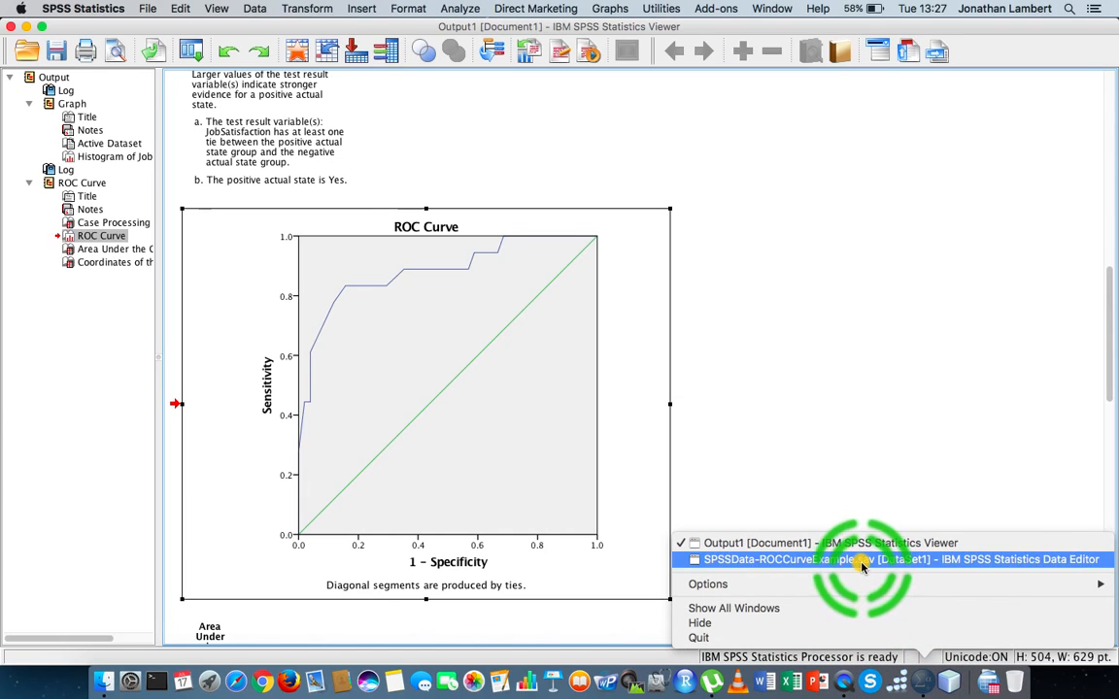
click(846, 517)
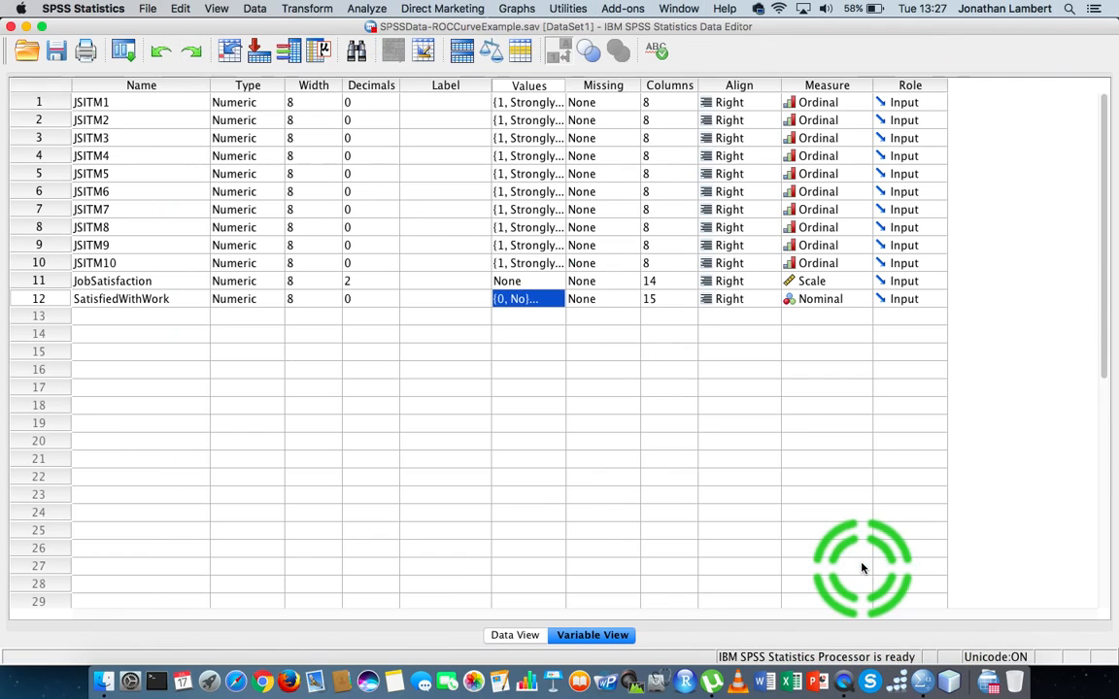
click(529, 635)
click(818, 109)
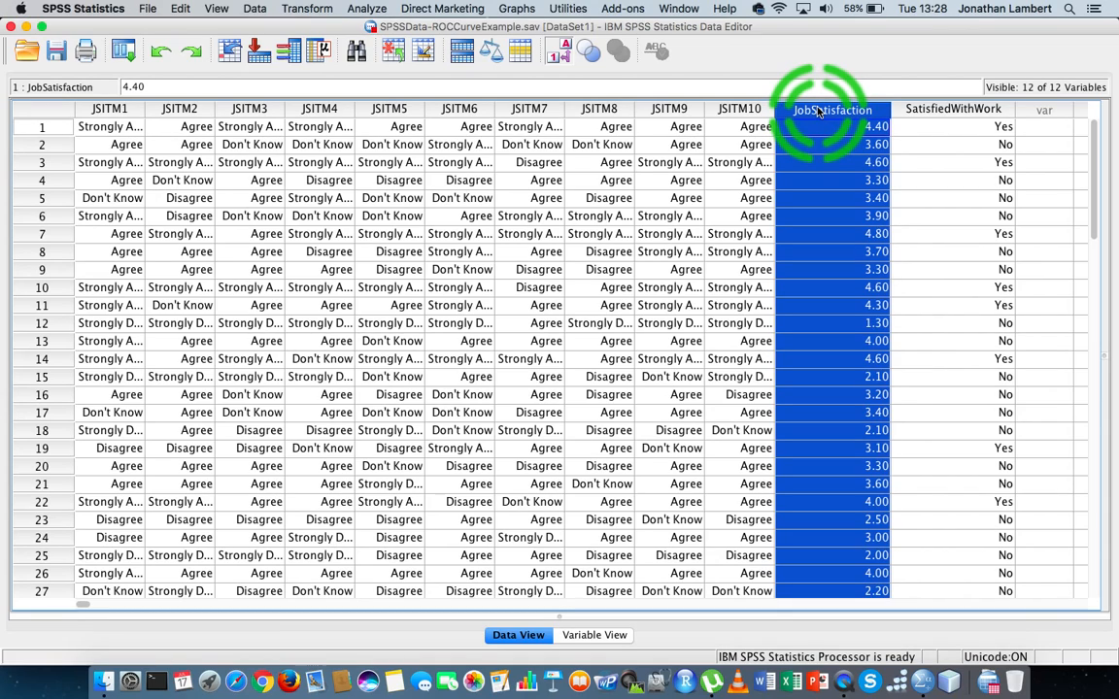
Inspect the SatisfiedWithWork column and the values of its first two cases.
click(942, 111)
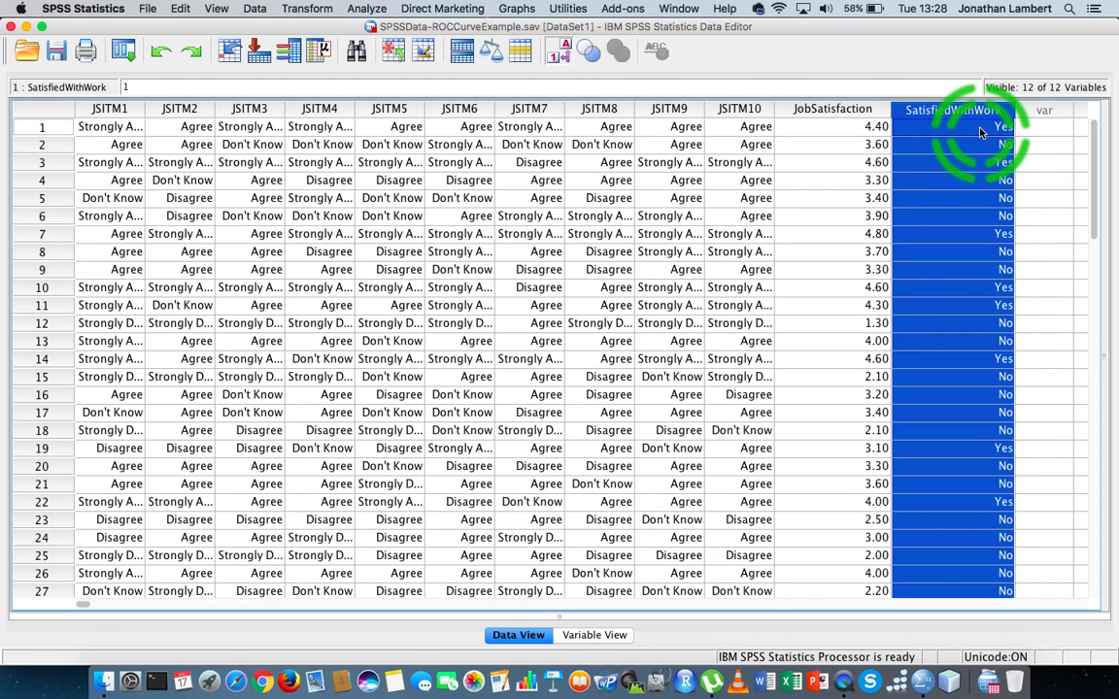
double_click(983, 129)
click(974, 145)
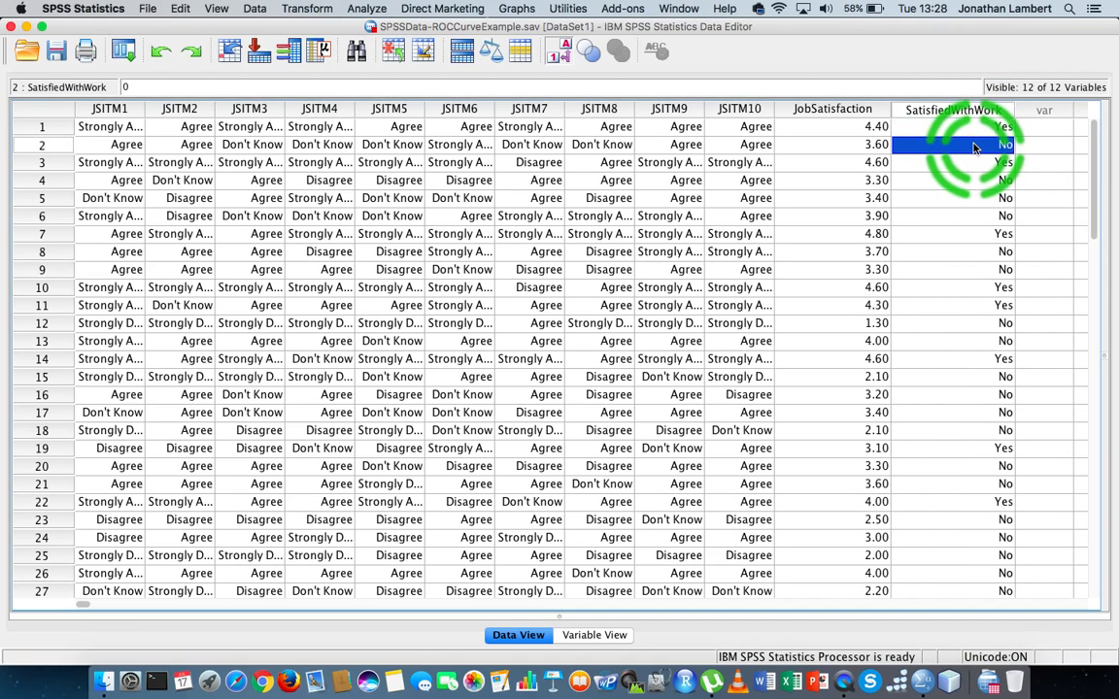
Compare the JobSatisfaction column with the item columns JSITM1 to JSITM10, ending with the JobSatisfaction column selected.
click(841, 110)
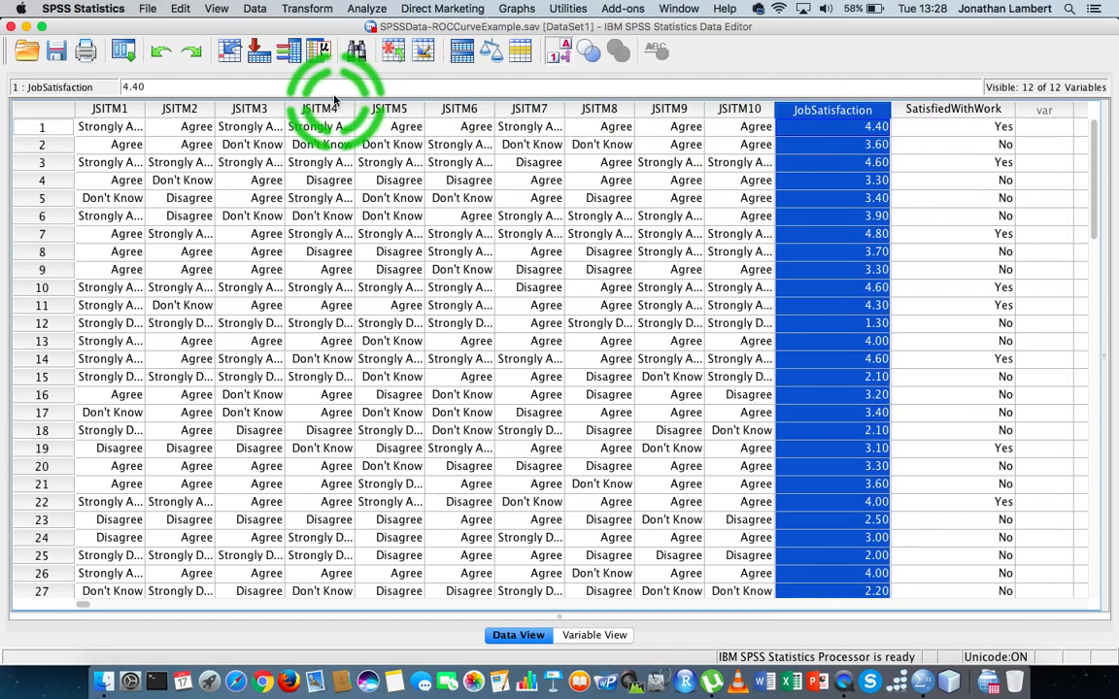
drag(129, 111, 721, 108)
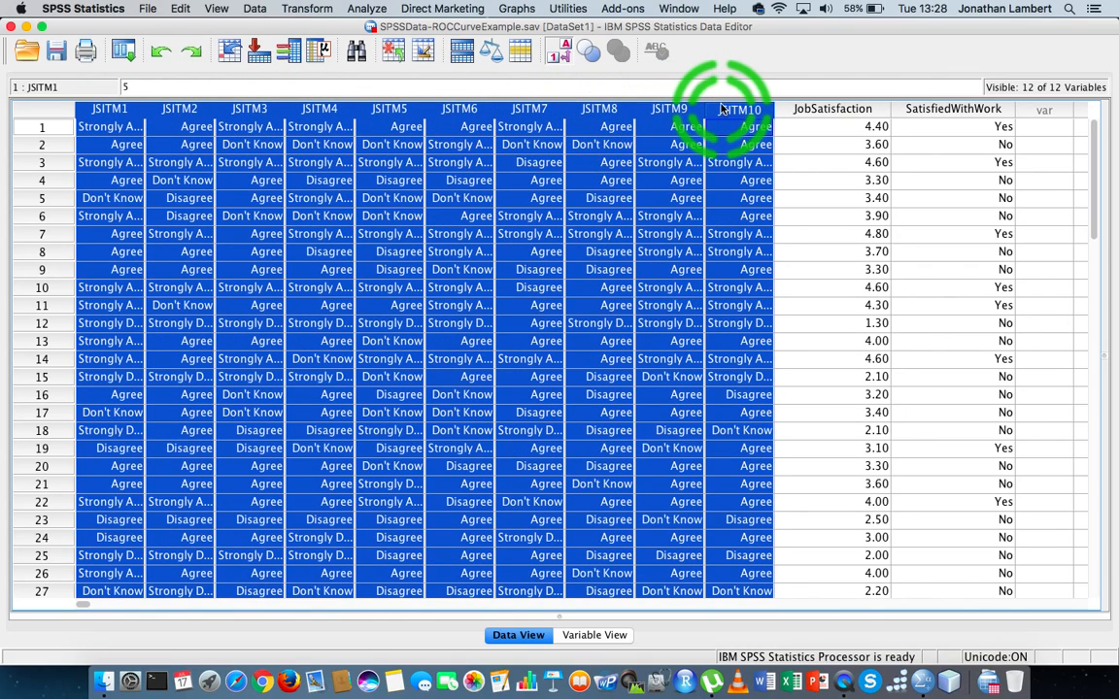
click(833, 109)
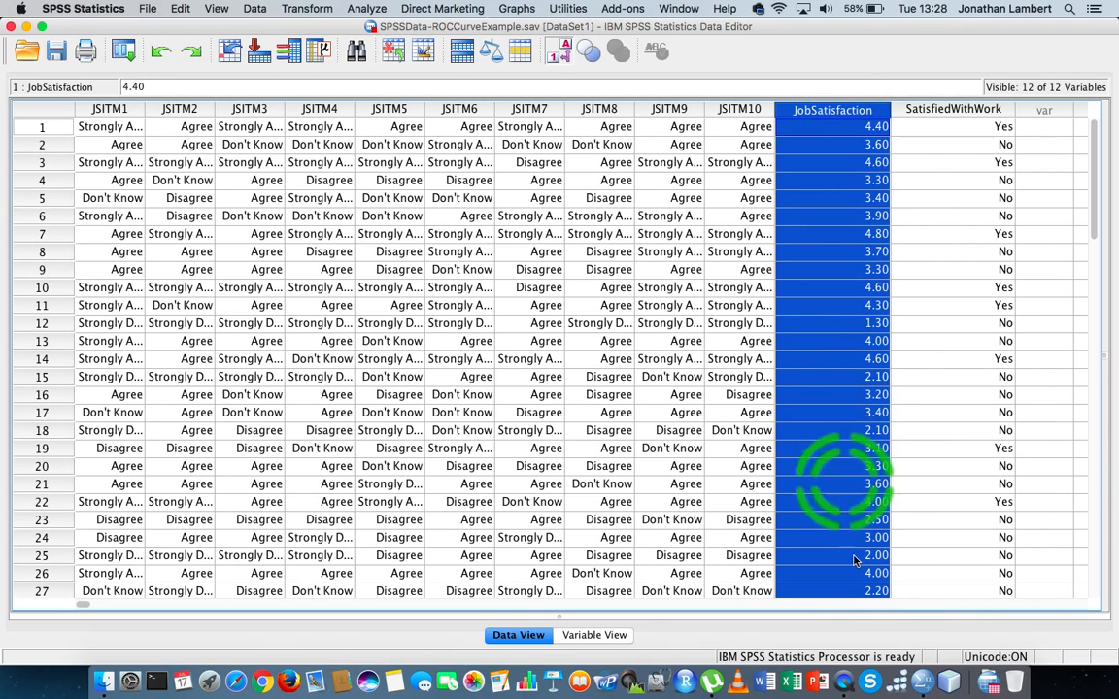
Return to the Output1 document and examine the JobSatisfaction histogram and the ROC command syntax below it.
right_click(925, 684)
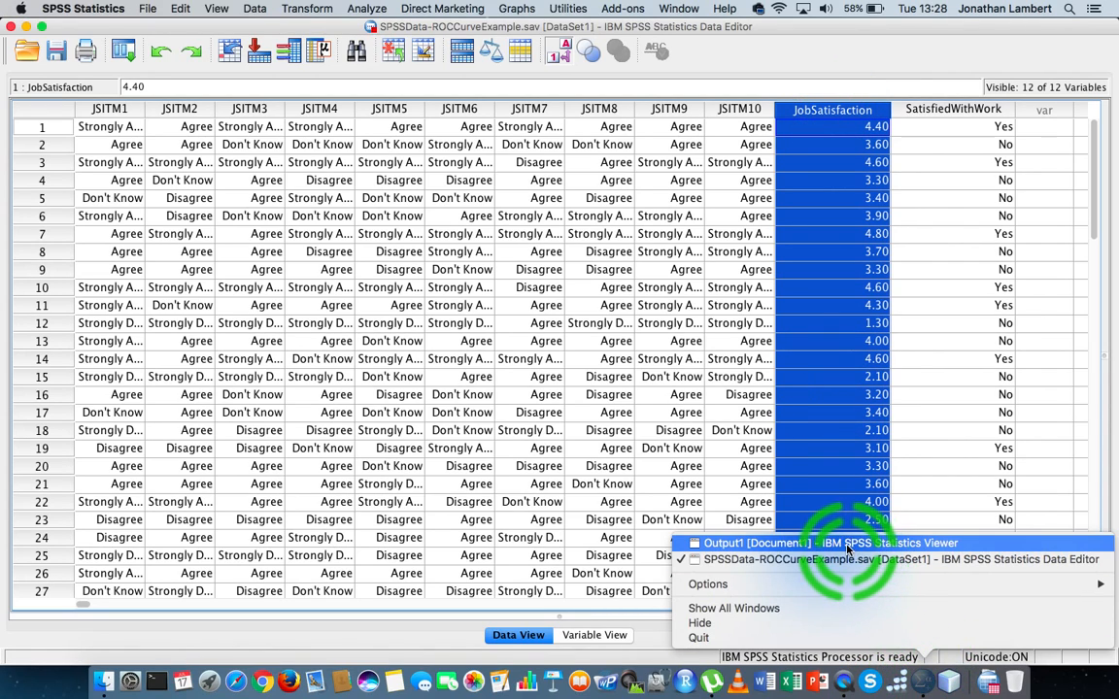
click(709, 543)
scroll(580, 382, up, 10)
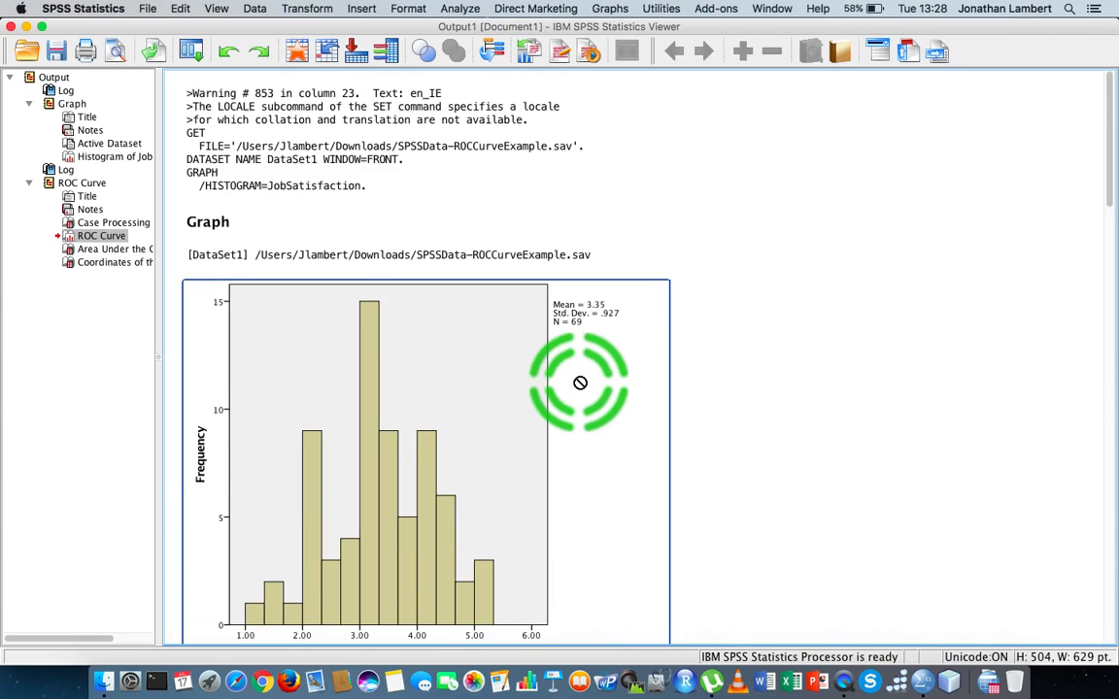
scroll(579, 383, down, 2)
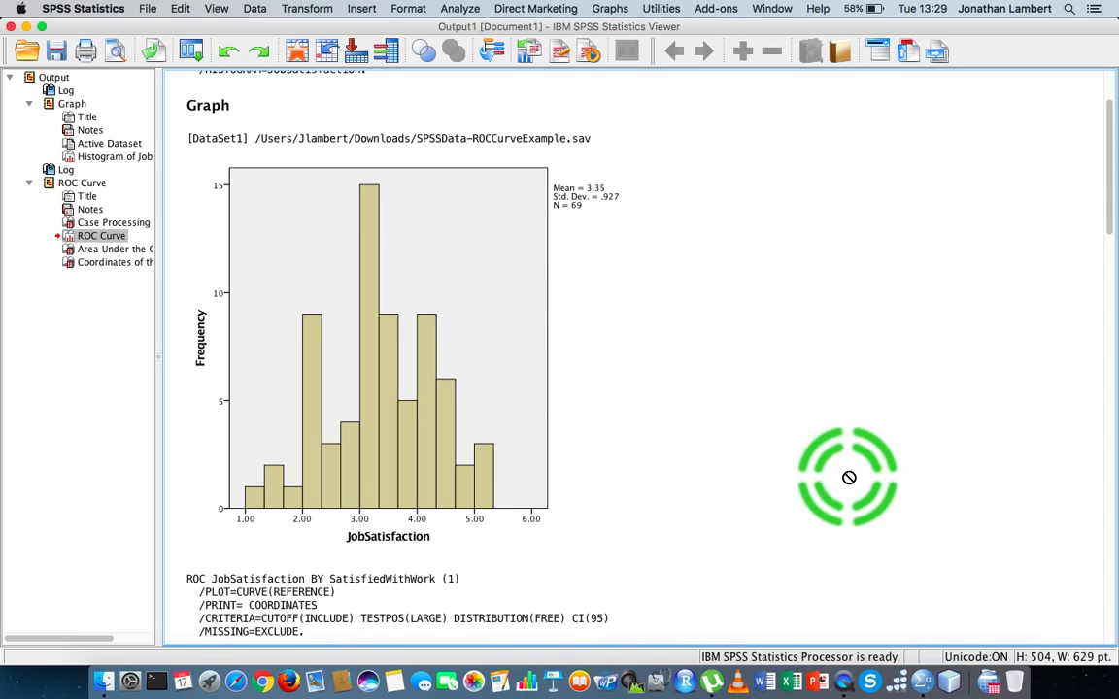
right_click(844, 686)
click(767, 507)
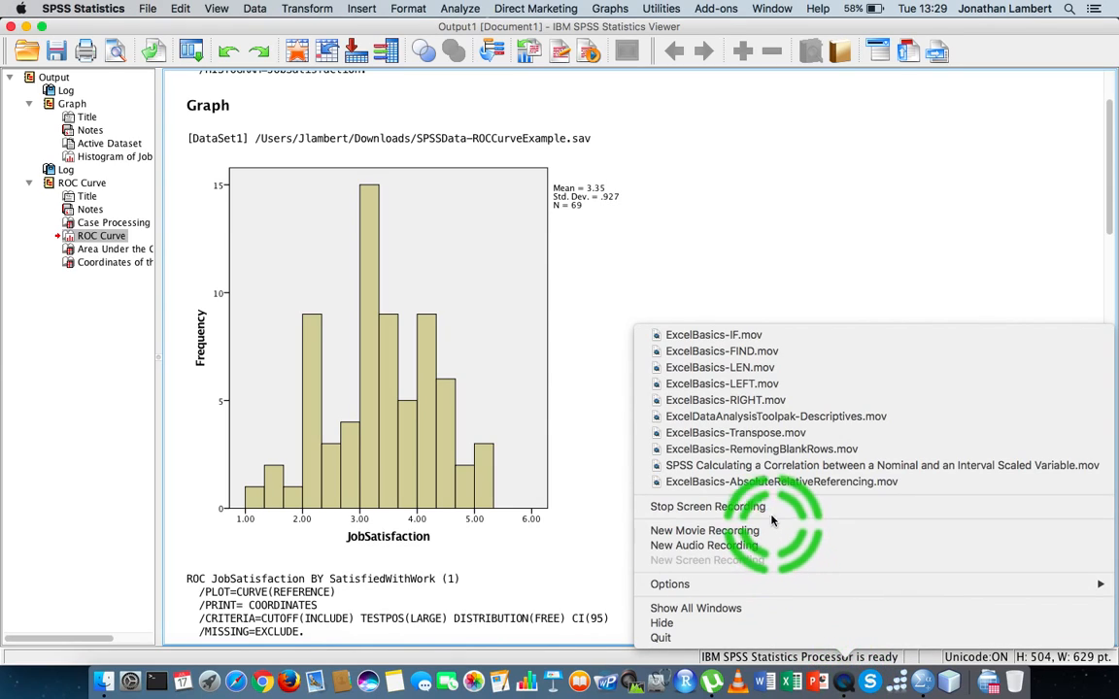